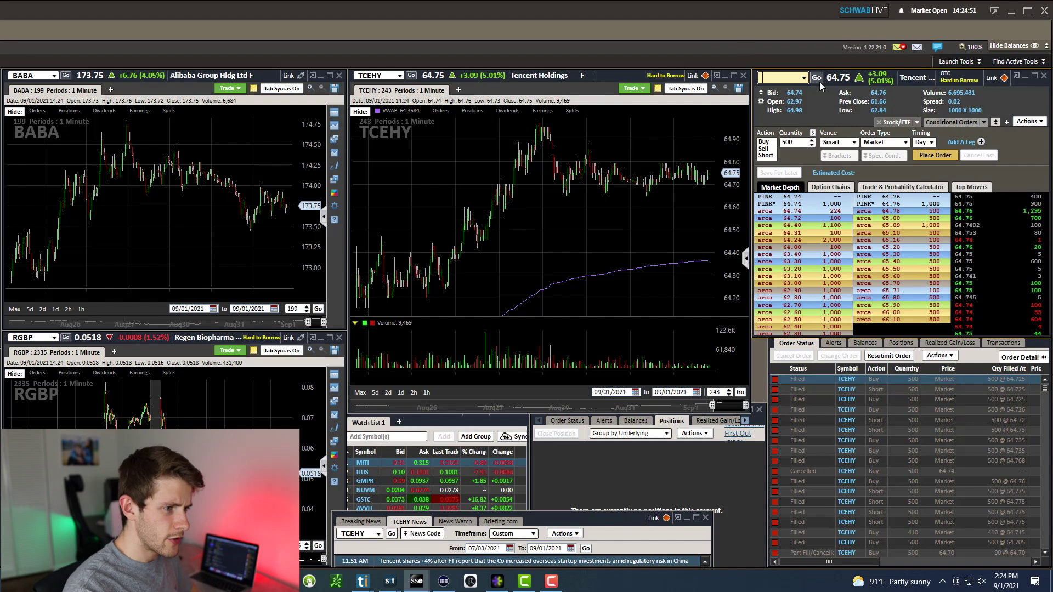
# Switch to Stream Deck, clear the action search filter, and collapse the Stream Deck and System action categories.
pyautogui.click(779, 79)
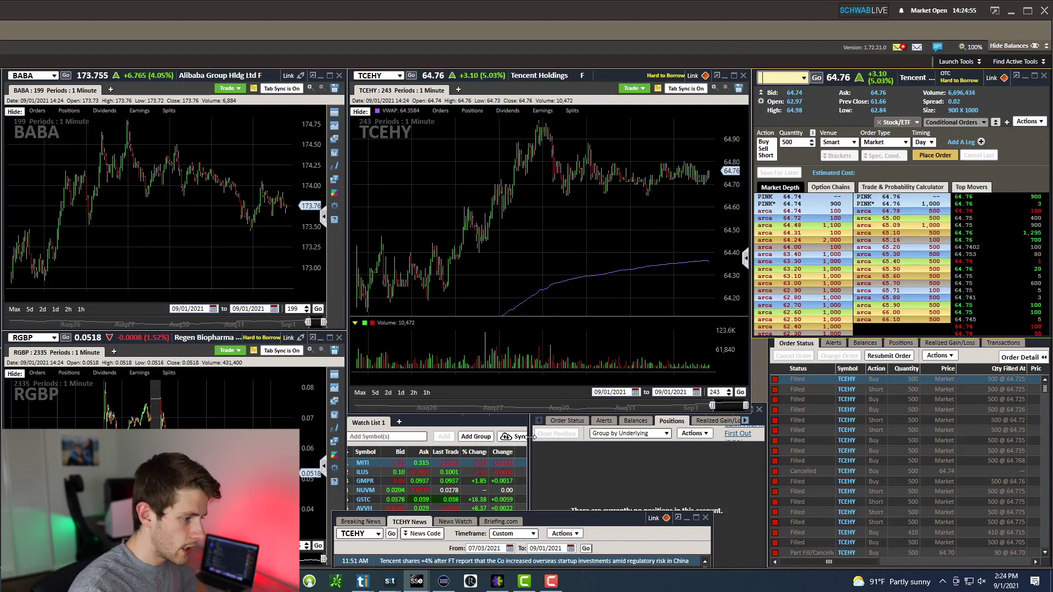
pyautogui.click(444, 585)
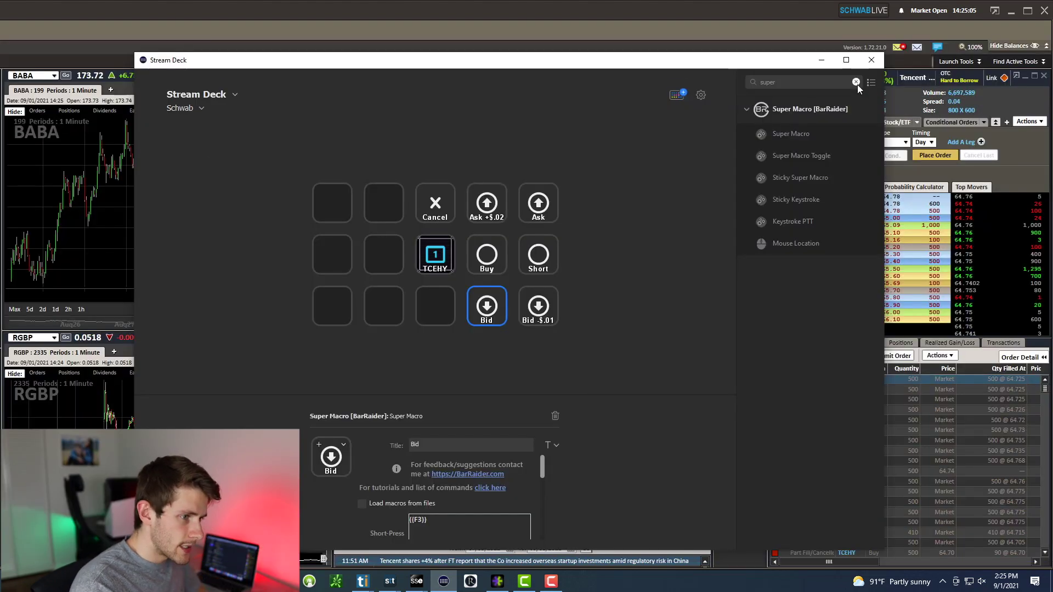
pyautogui.click(856, 82)
pyautogui.click(748, 110)
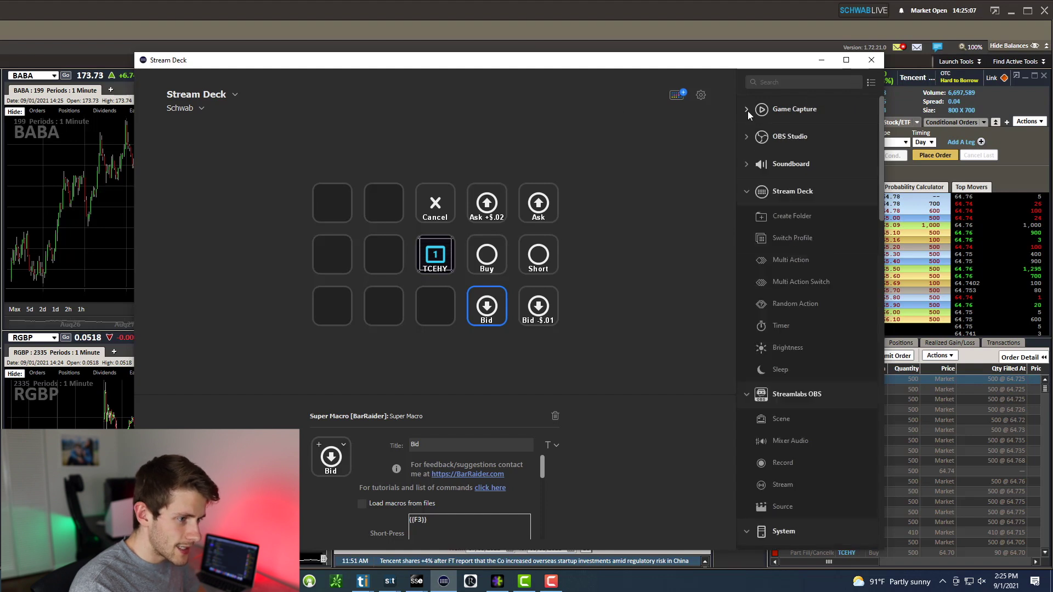
pyautogui.click(748, 191)
pyautogui.click(747, 356)
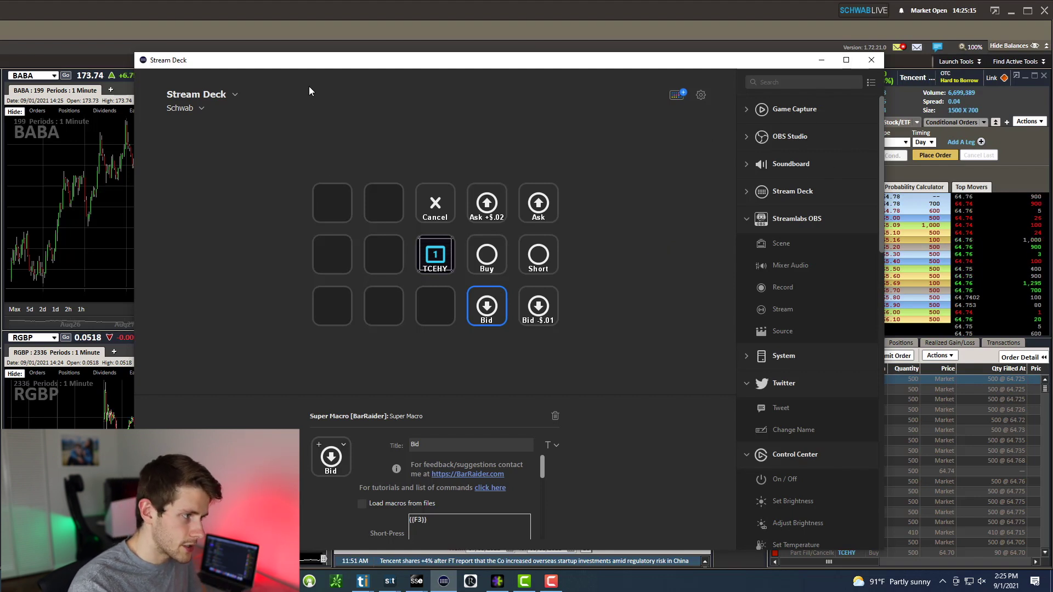
# Look up the SuperMacro plugin in the Stream Deck Store by searching for SUPER, and close the store.
pyautogui.click(680, 98)
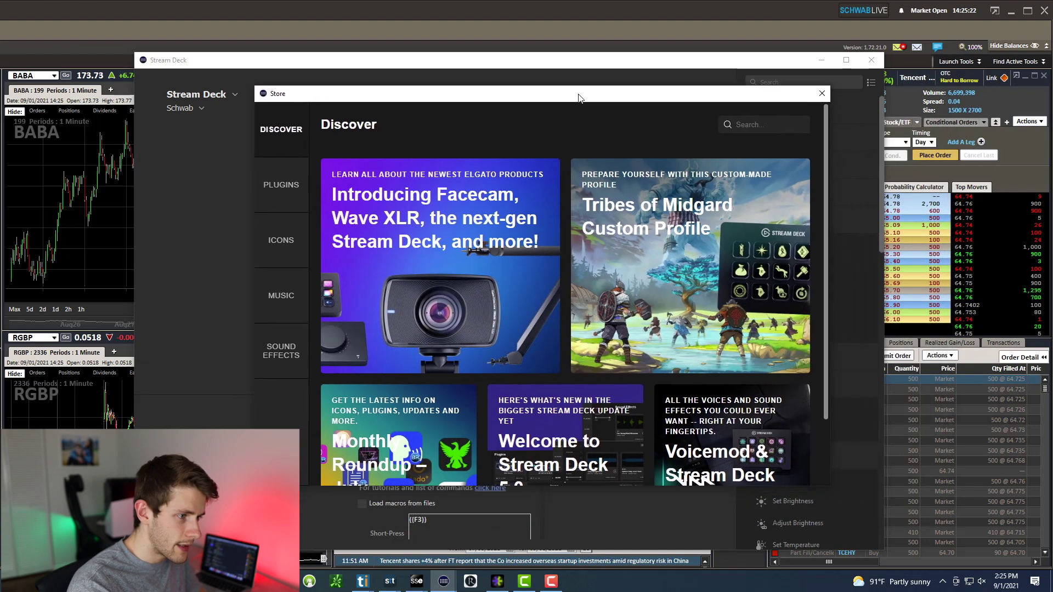
pyautogui.moveTo(579, 98); pyautogui.dragTo(568, 99)
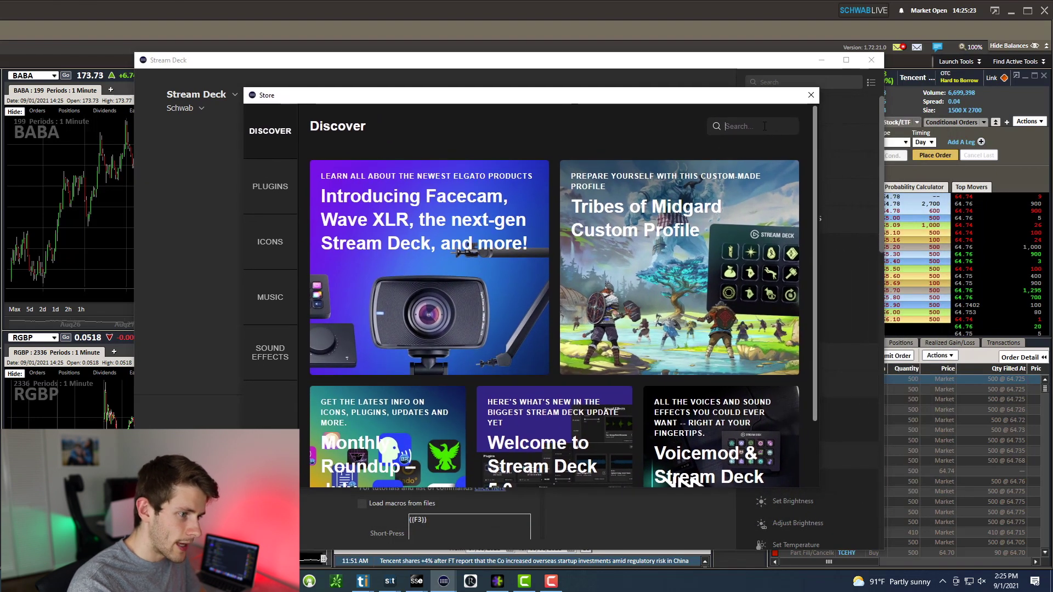
pyautogui.click(765, 132)
pyautogui.write('SUPER')
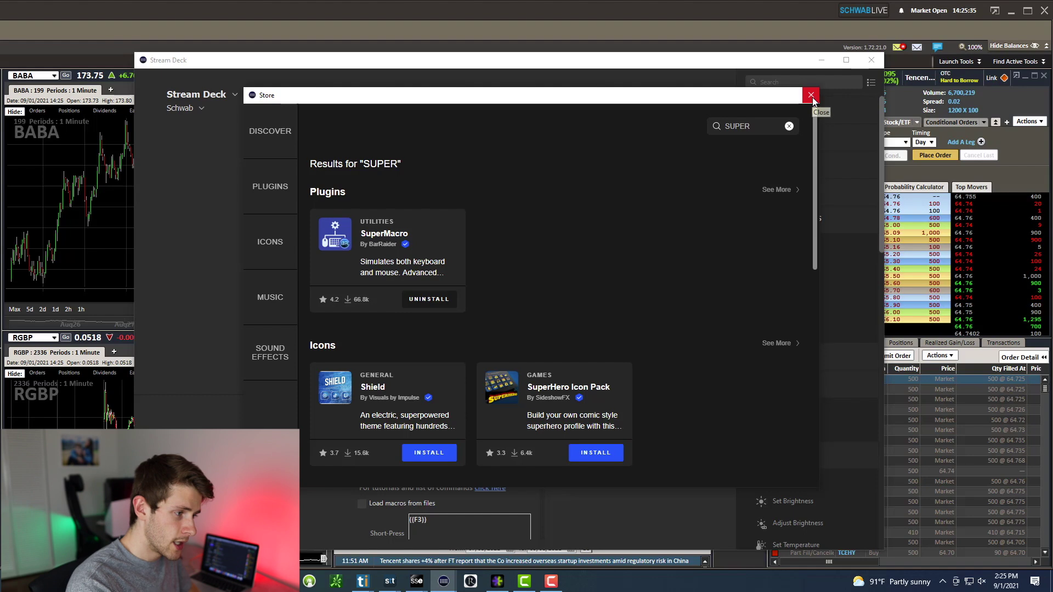
pyautogui.click(812, 96)
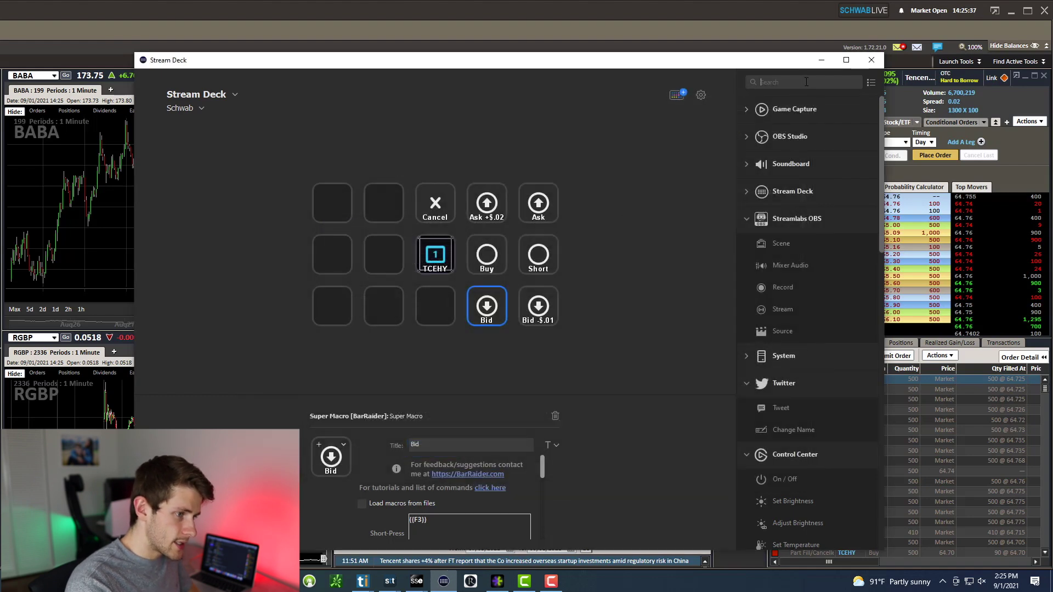
# Filter the action list by SUPER and assign the Super Macro action to the first key of the Schwab profile.
pyautogui.click(807, 81)
pyautogui.write('SUPER')
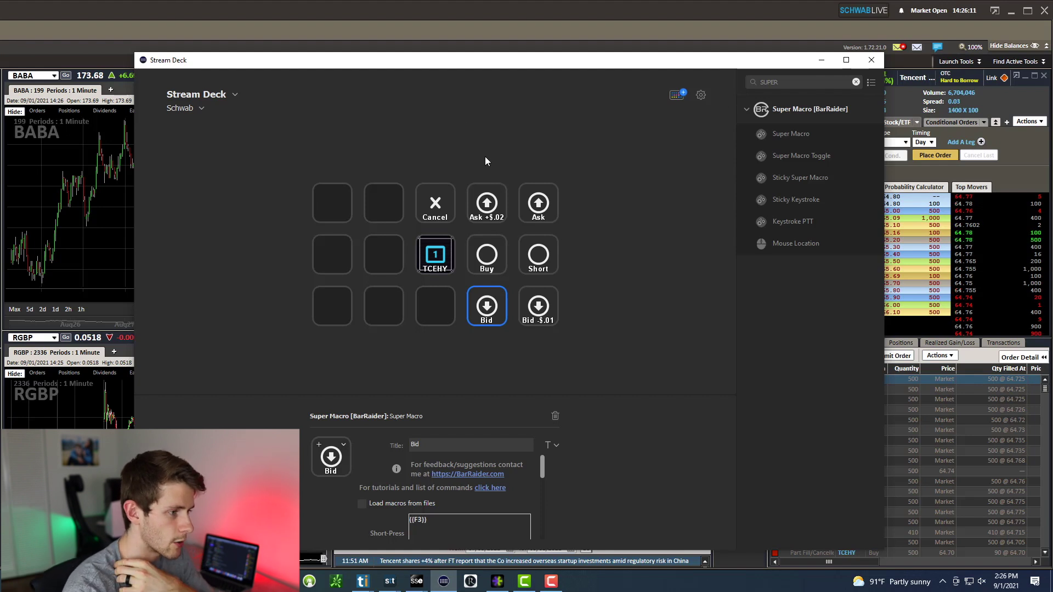
pyautogui.moveTo(784, 133); pyautogui.dragTo(333, 207)
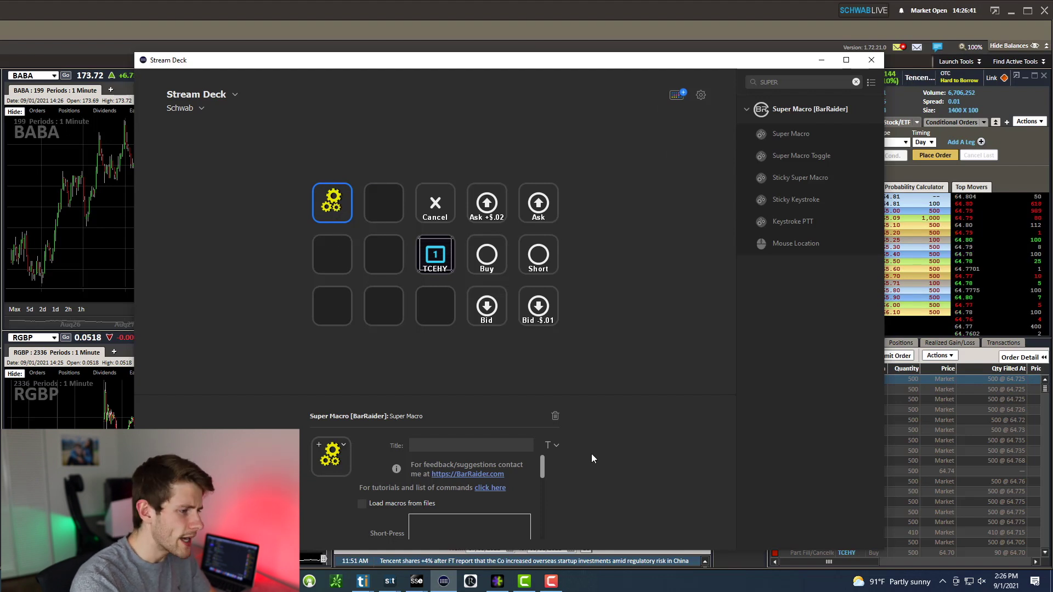
pyautogui.click(650, 295)
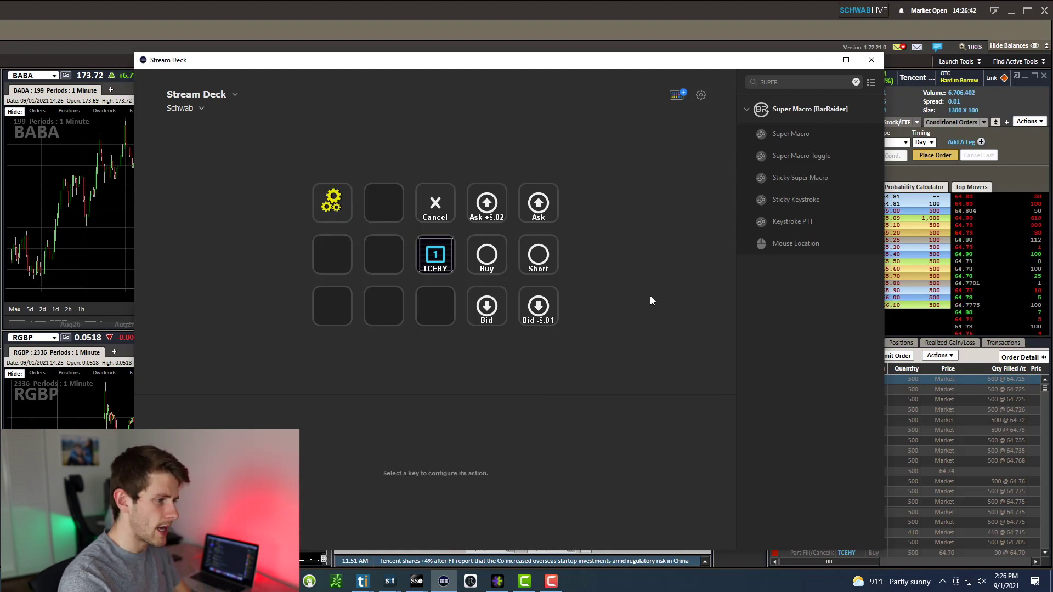
pyautogui.click(335, 205)
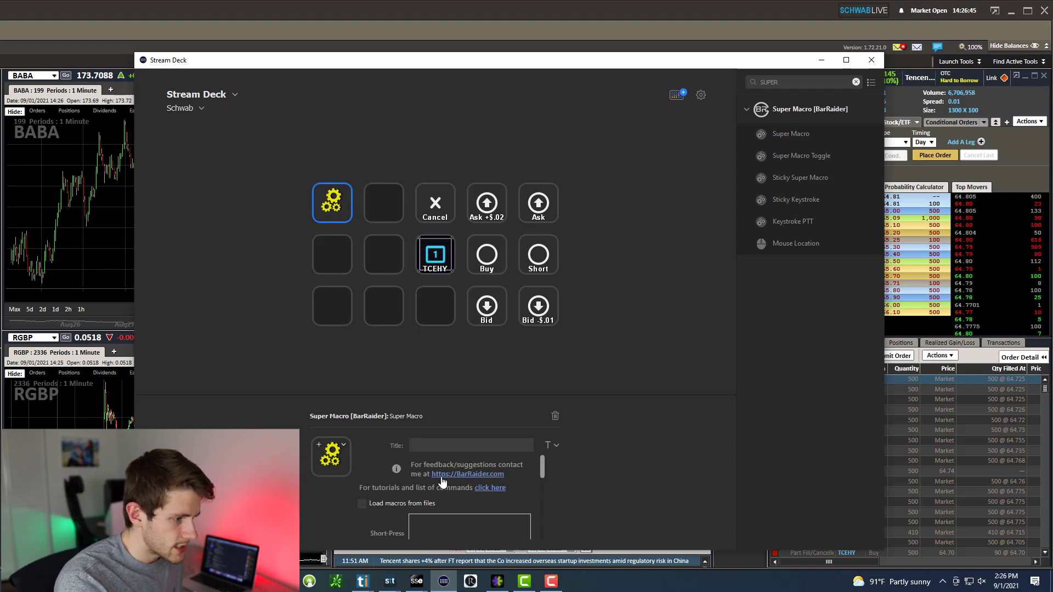
pyautogui.click(668, 200)
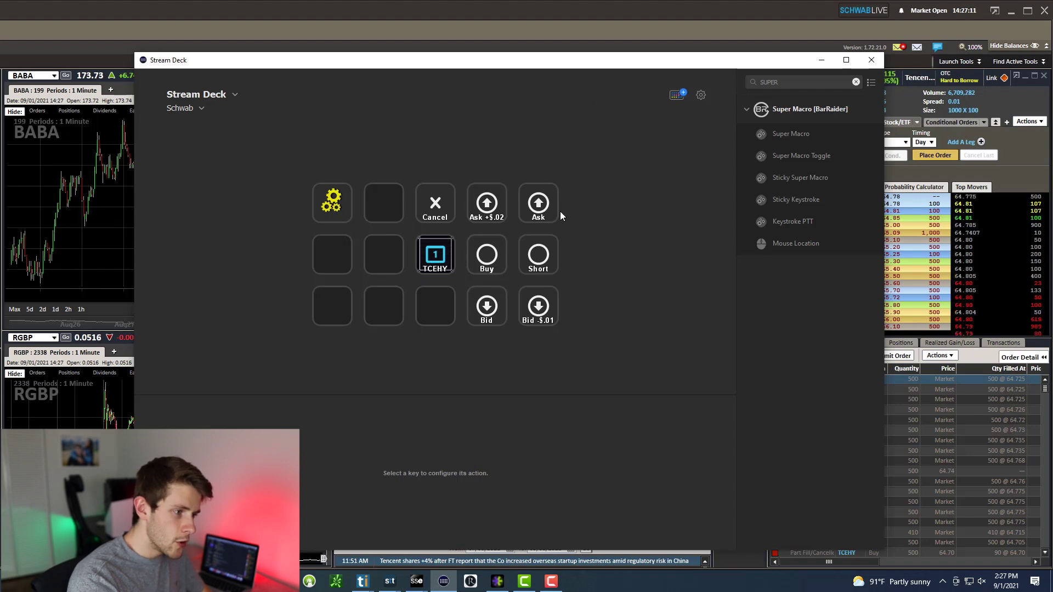
# Switch to the Schwab trading platform and load AABB in the trade ticket, followed by TCEHY again.
pyautogui.click(1012, 138)
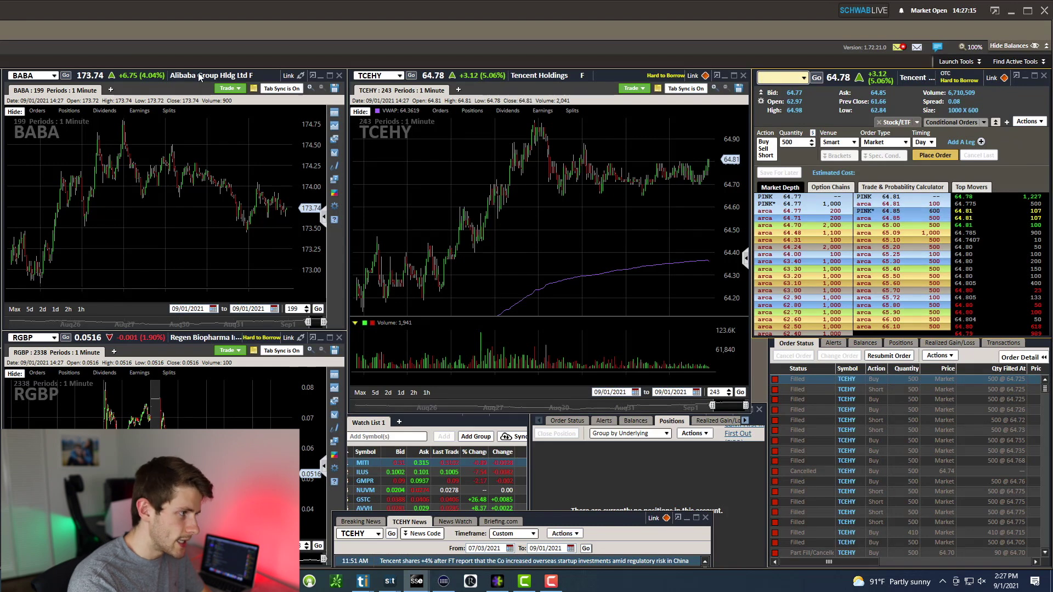
pyautogui.write('AABB')
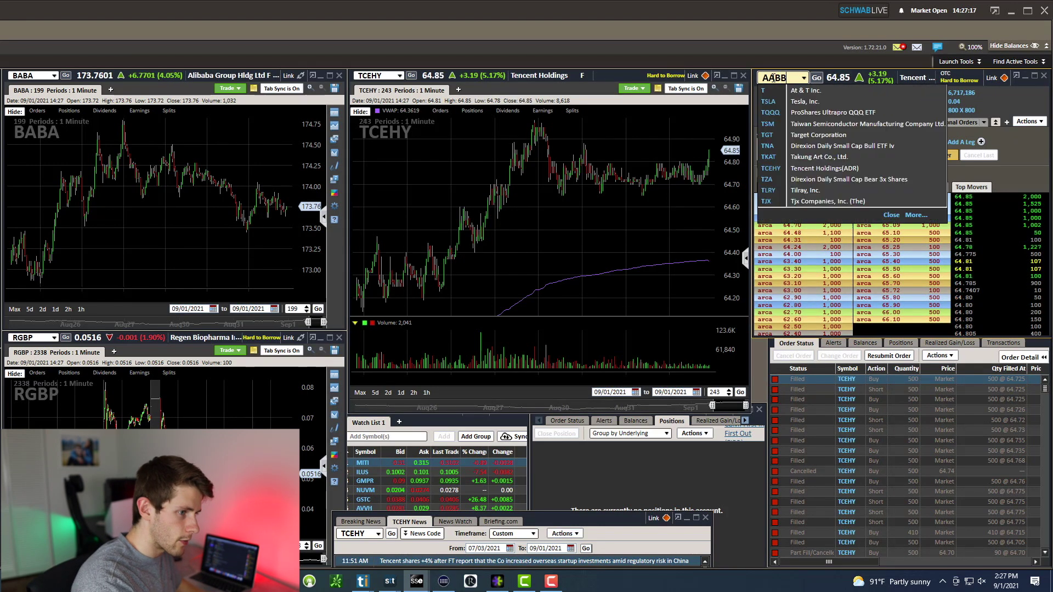
pyautogui.press('Return')
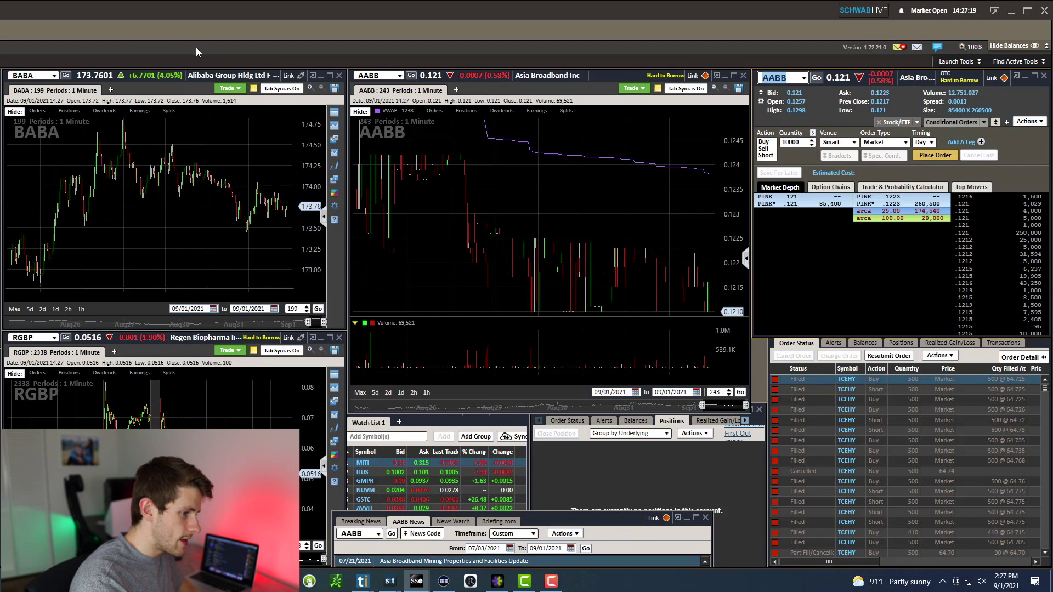
pyautogui.write('TCEHY')
pyautogui.press('Return')
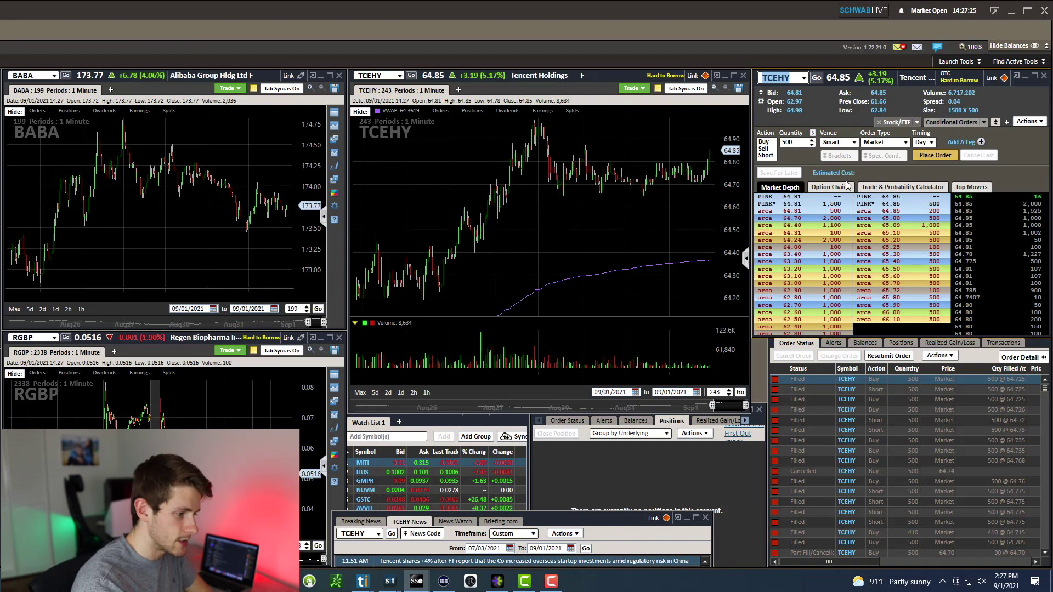
# Switch to Stream Deck and review the new Super Macro key's short-press and long-press macro settings.
pyautogui.click(443, 581)
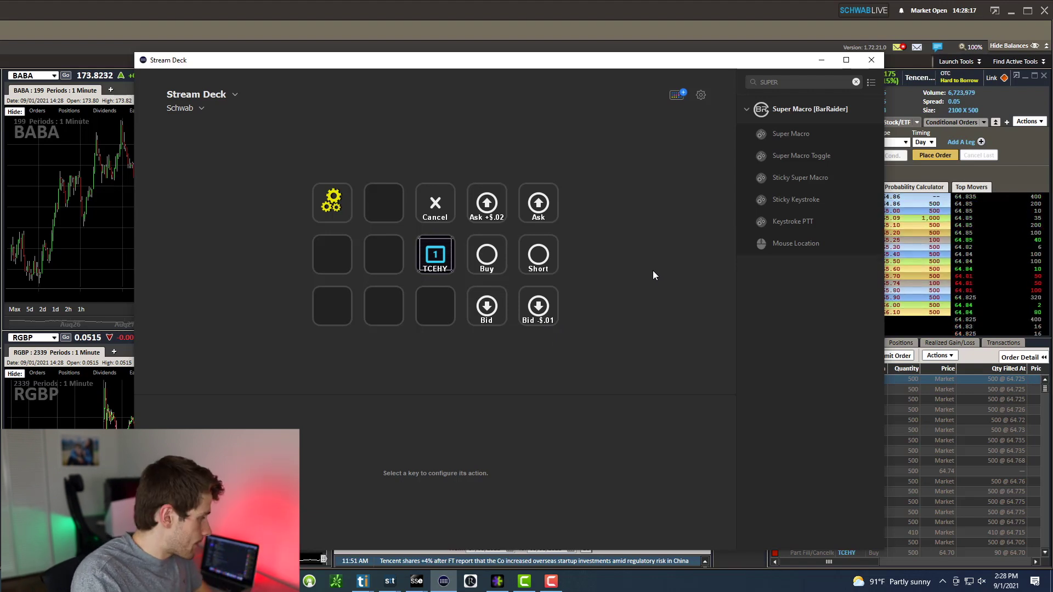
pyautogui.click(342, 195)
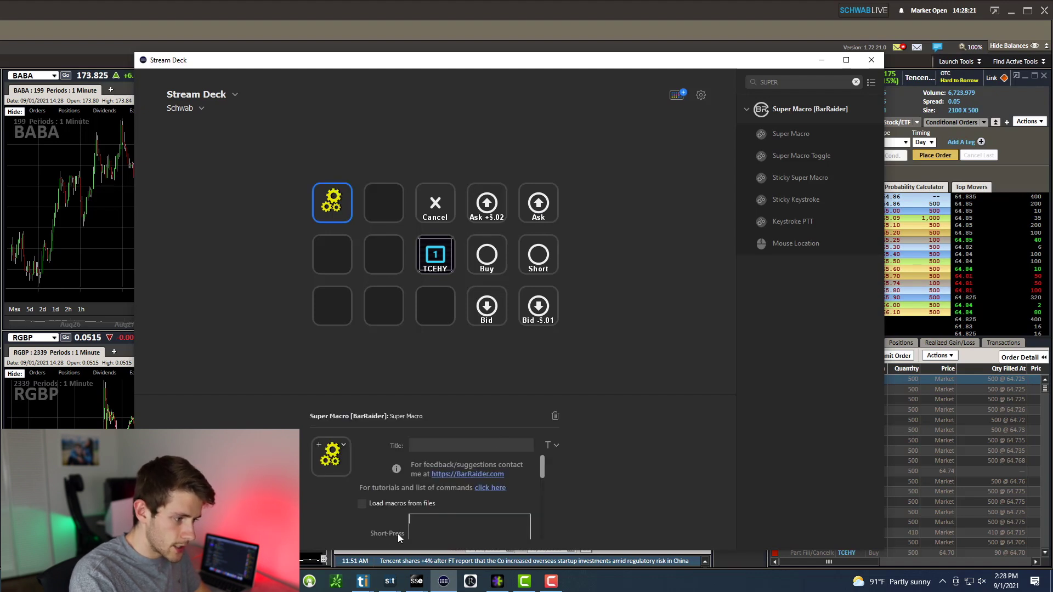
pyautogui.scroll(-5, 386, 522)
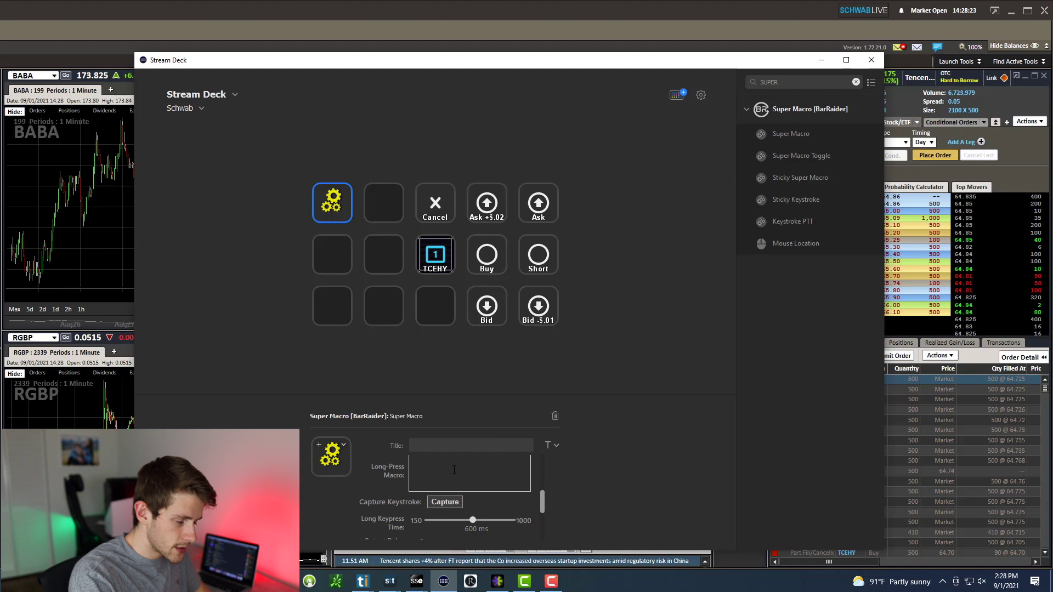
pyautogui.scroll(2, 420, 496)
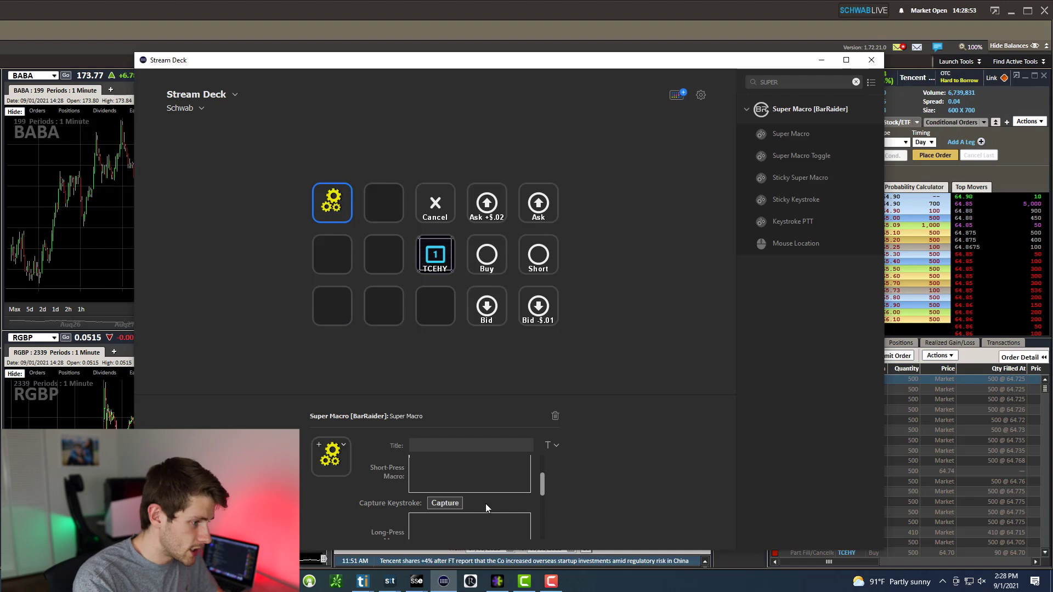
pyautogui.scroll(1, 487, 505)
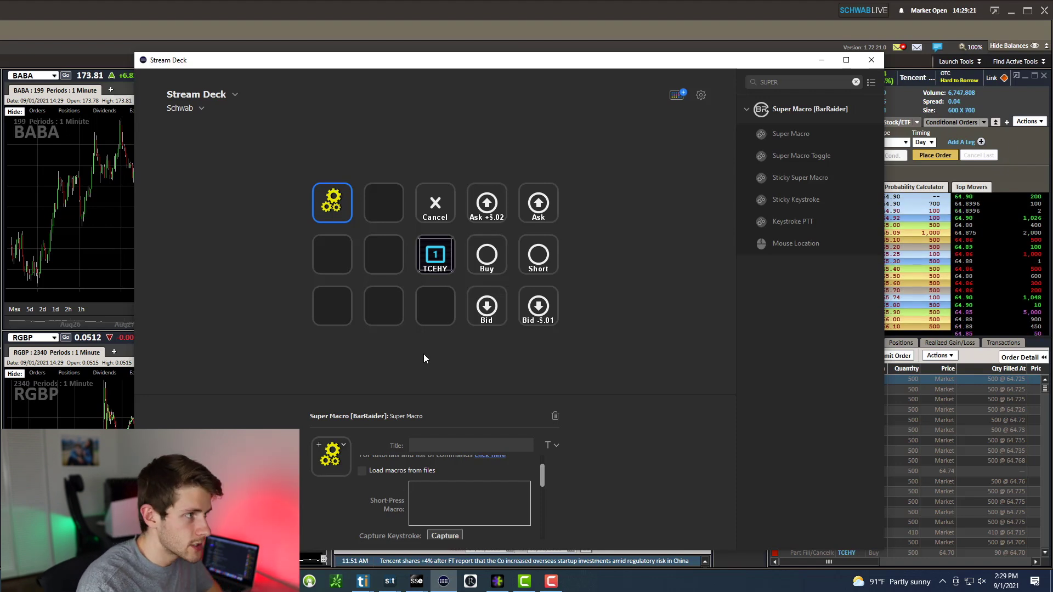
# Switch to the Schwab trading platform and open the Equity Hotkeys section of the trade ticket settings.
pyautogui.click(1031, 146)
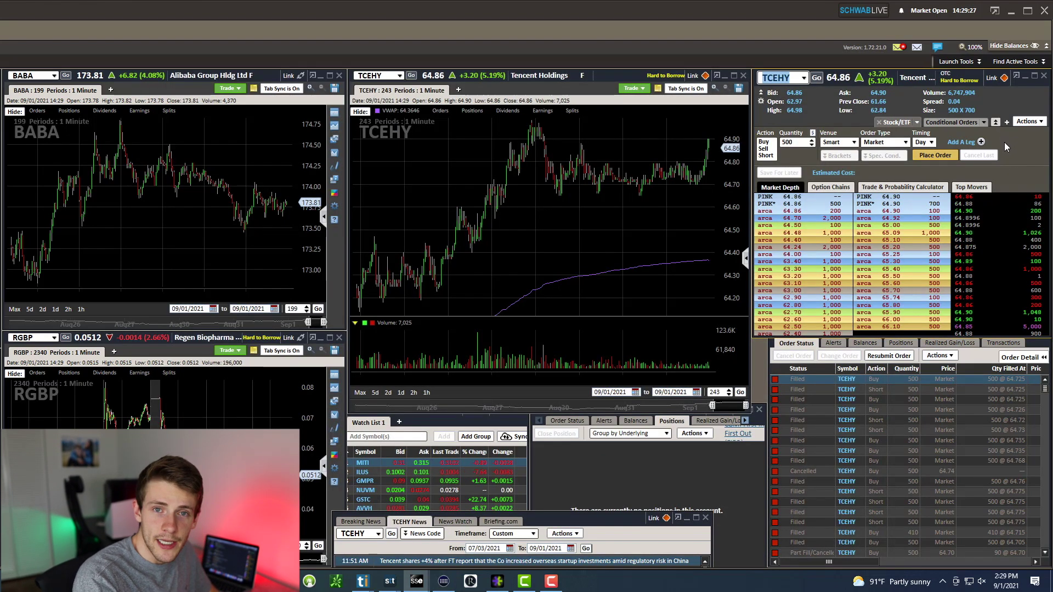
pyautogui.rightClick(1003, 141)
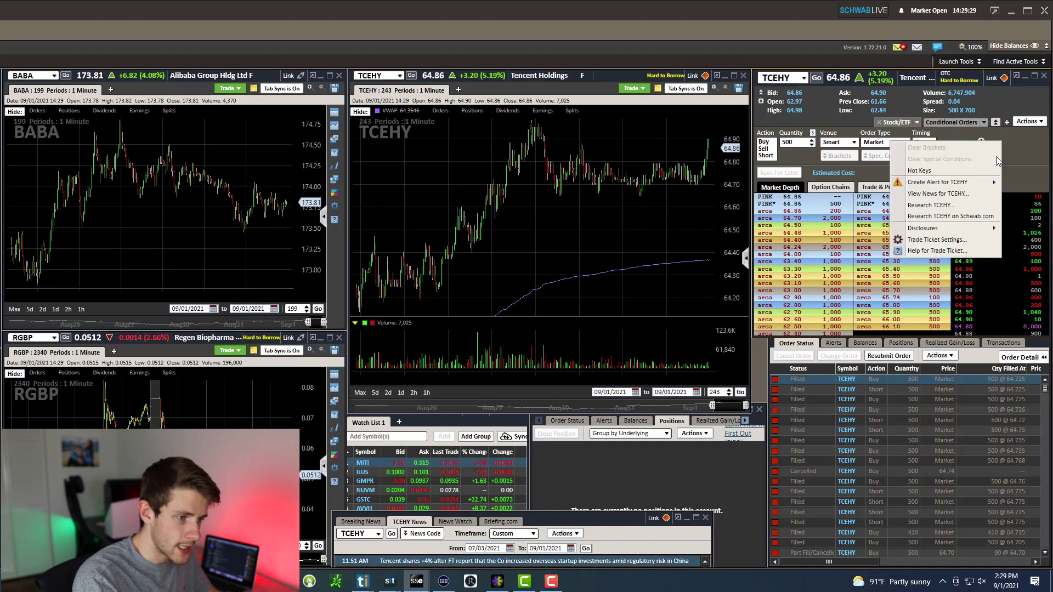
pyautogui.click(961, 242)
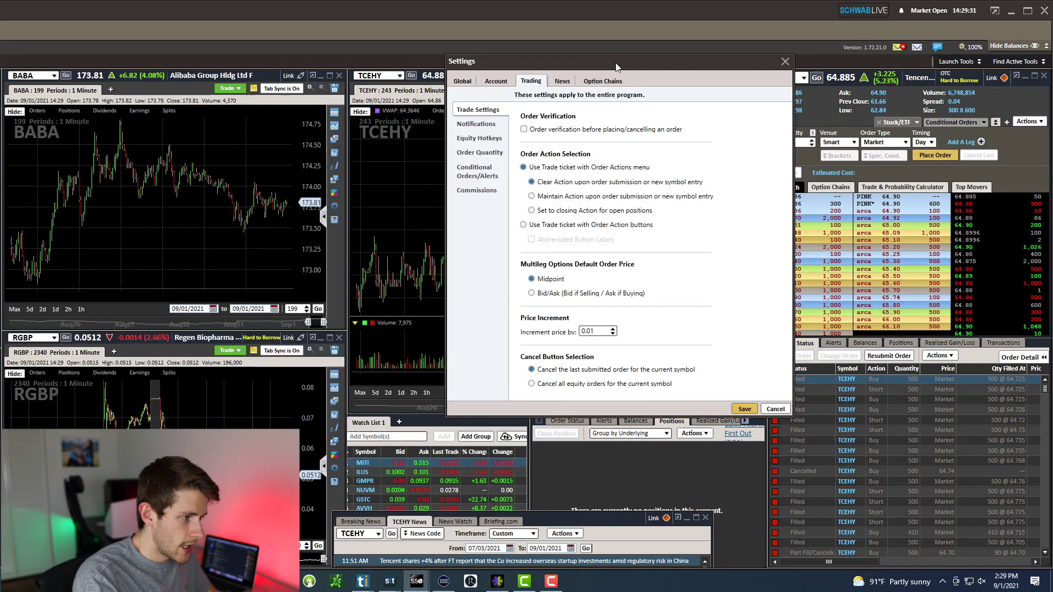
pyautogui.click(625, 153)
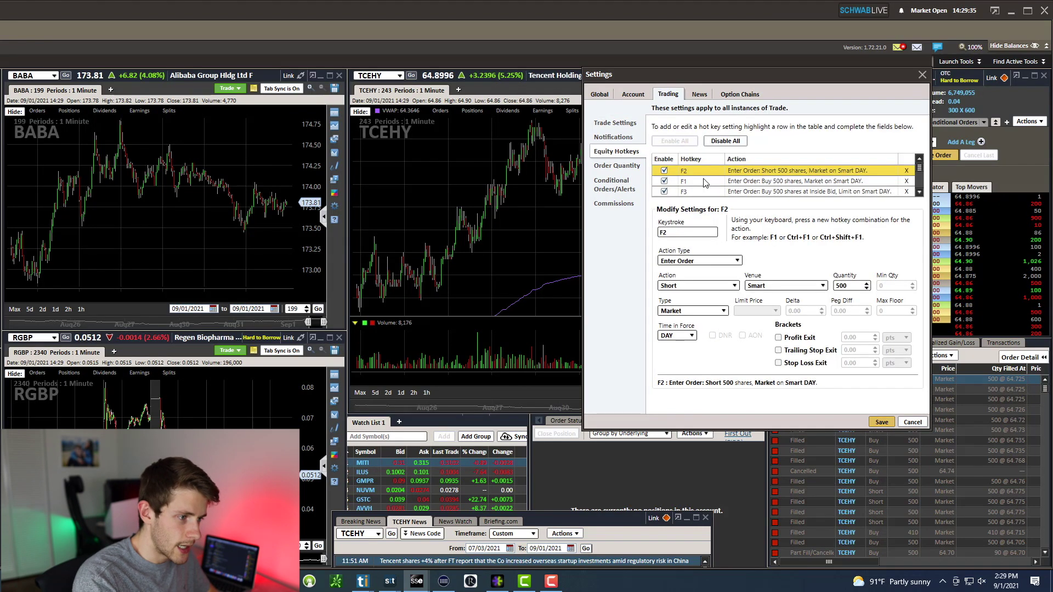
# Add a new equity hotkey in the empty row of the hotkey table with the keystroke Ctrl+Alt+S.
pyautogui.scroll(-2, 707, 184)
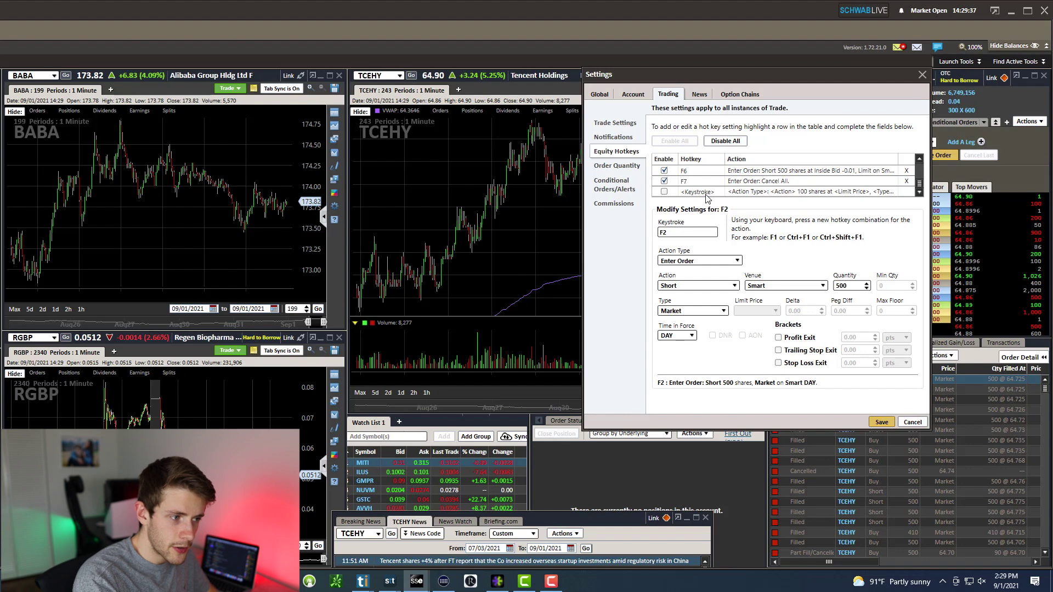
pyautogui.click(706, 192)
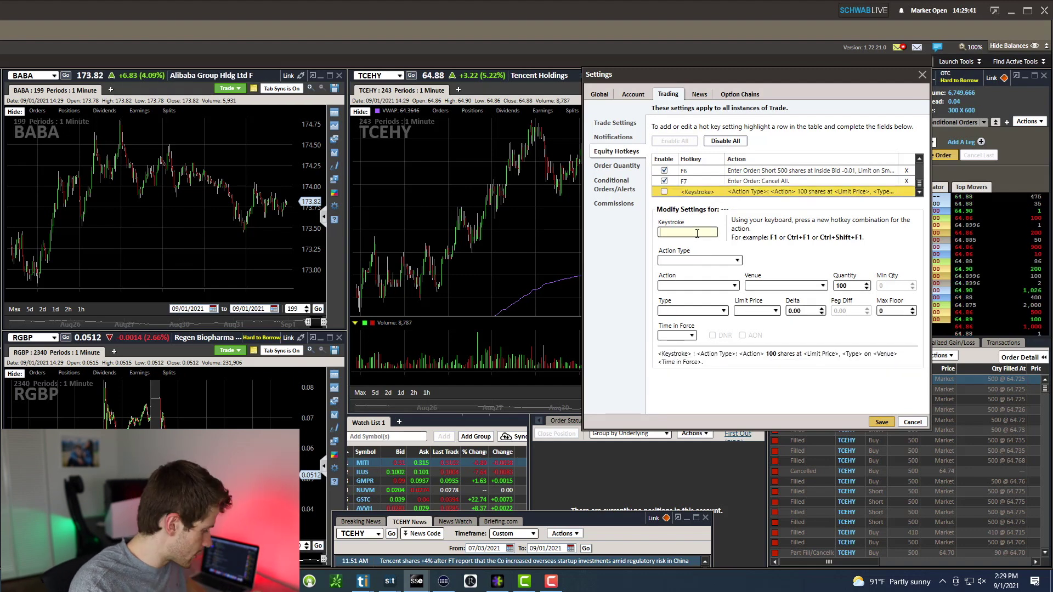
pyautogui.hotkey('ctrl', 'alt', 's')
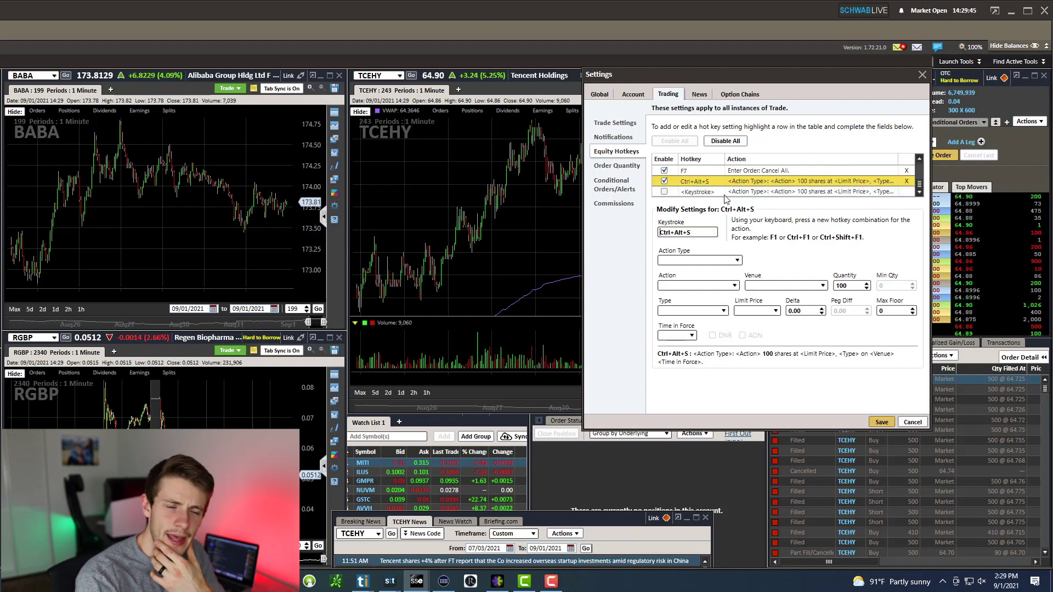
pyautogui.moveTo(449, 577)
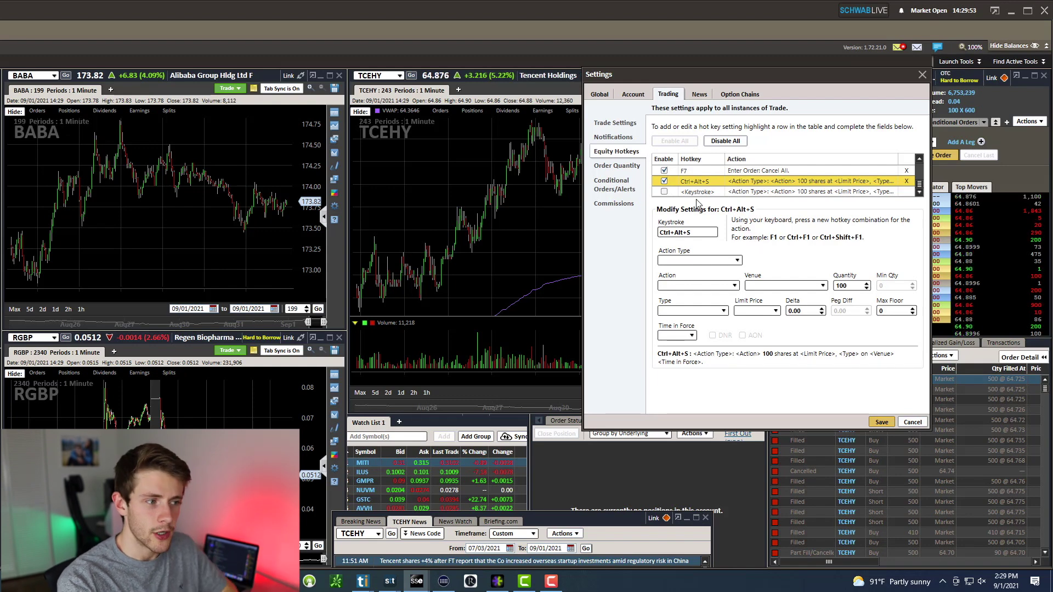
# Review the existing hotkeys and change the new equity hotkey's keystroke to F8.
pyautogui.scroll(2, 701, 187)
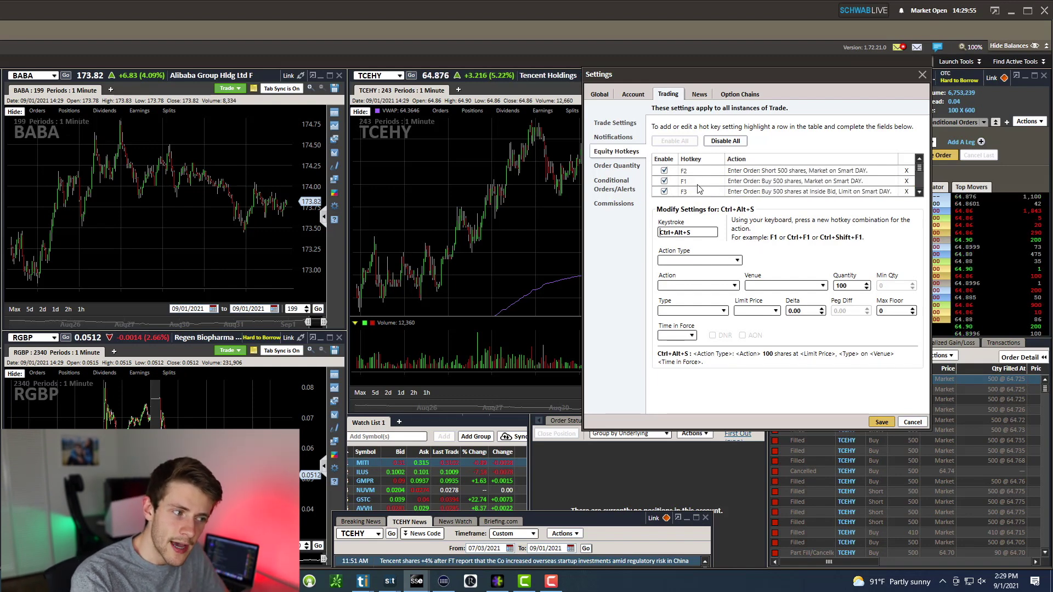
pyautogui.scroll(-2, 702, 187)
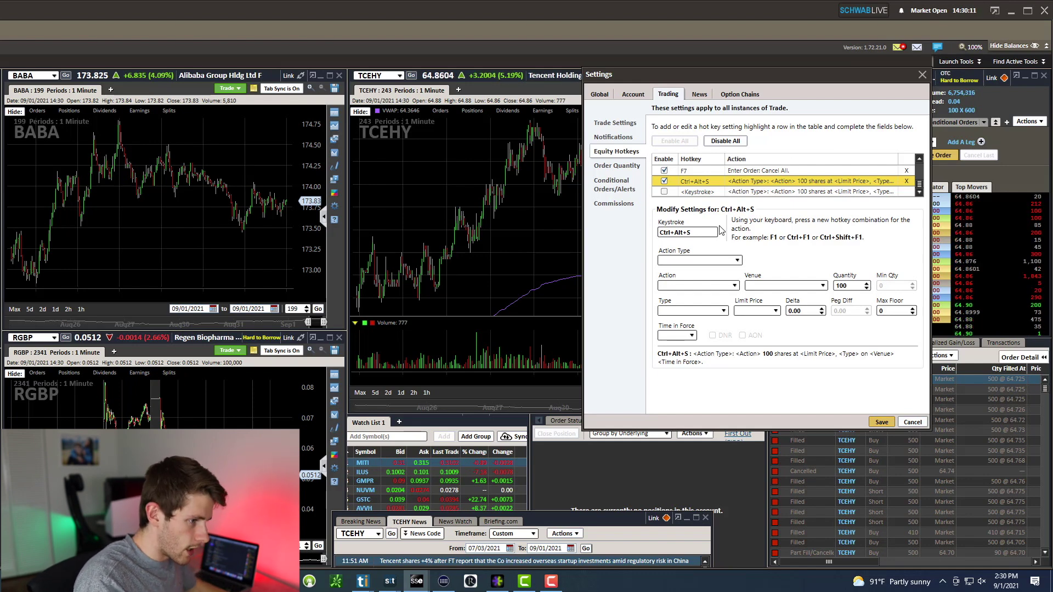
pyautogui.click(701, 234)
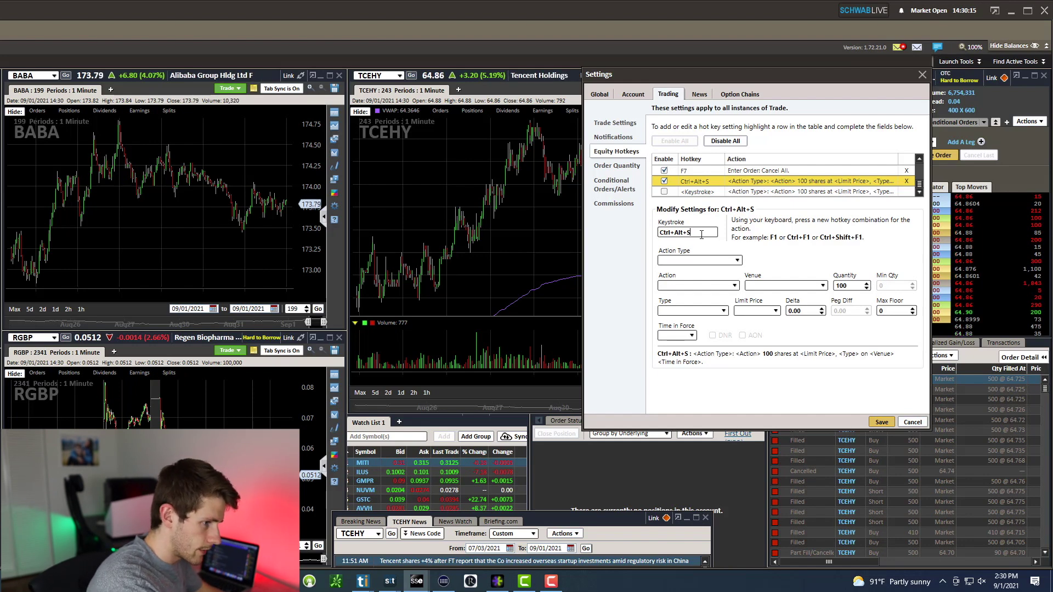
pyautogui.press('F8')
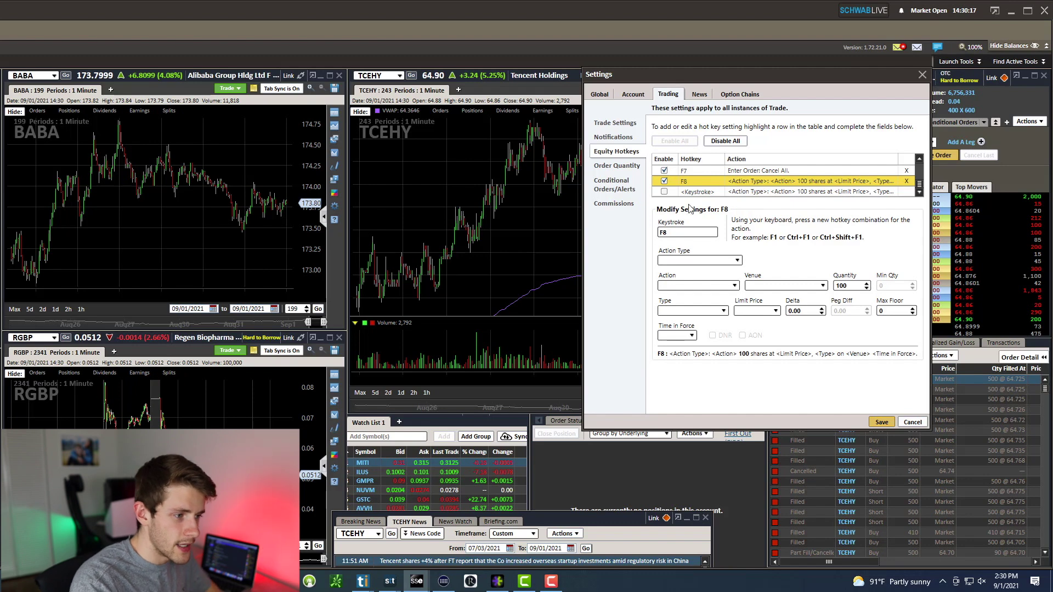
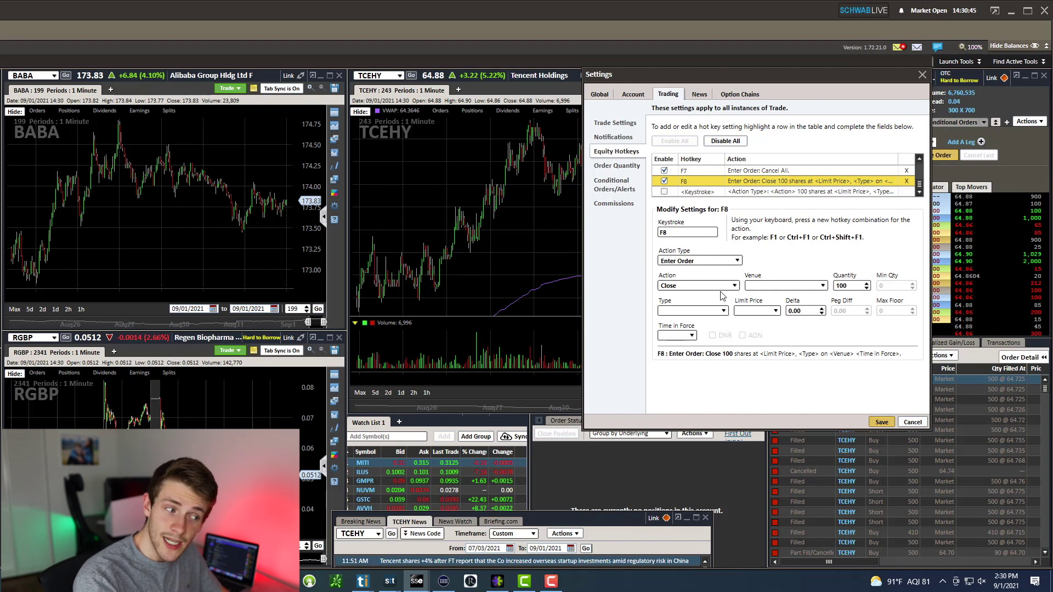
# Set the F8 hotkey's action to Close and its venue to Smart.
pyautogui.click(713, 286)
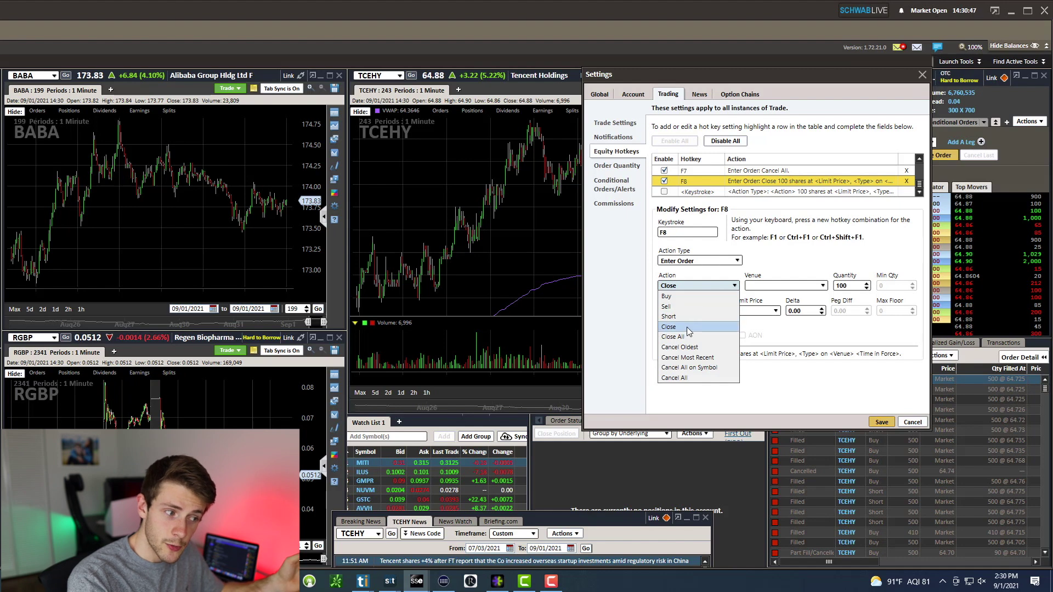
pyautogui.click(689, 327)
pyautogui.click(774, 286)
pyautogui.click(773, 285)
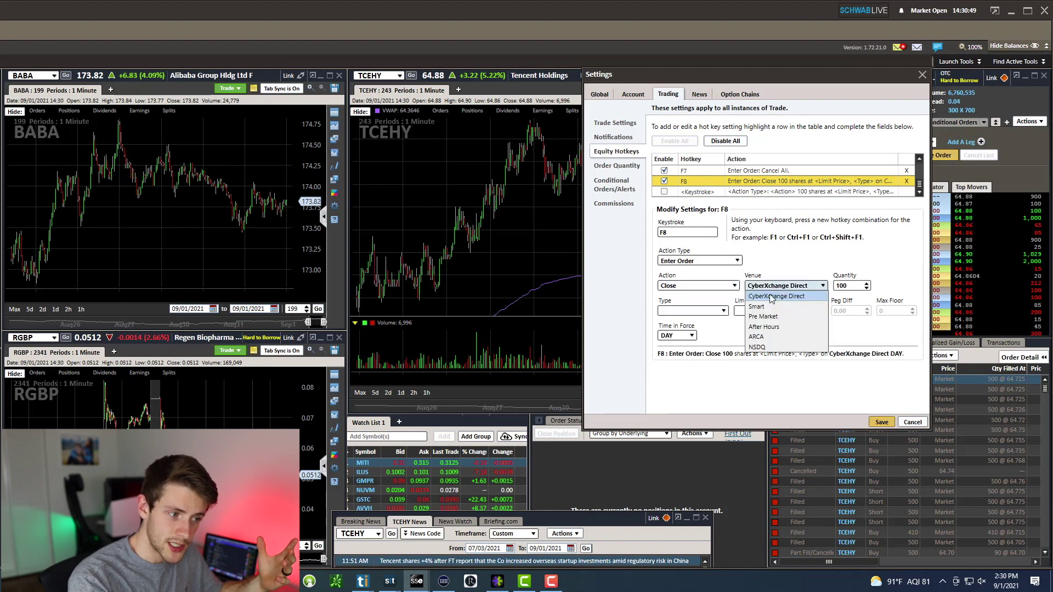
pyautogui.click(774, 307)
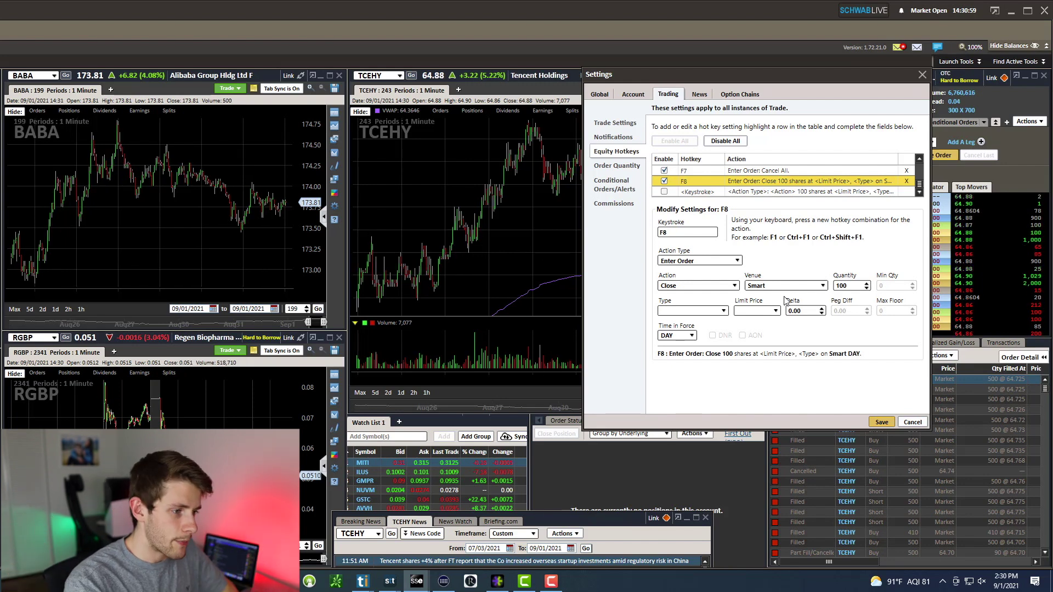
pyautogui.click(707, 285)
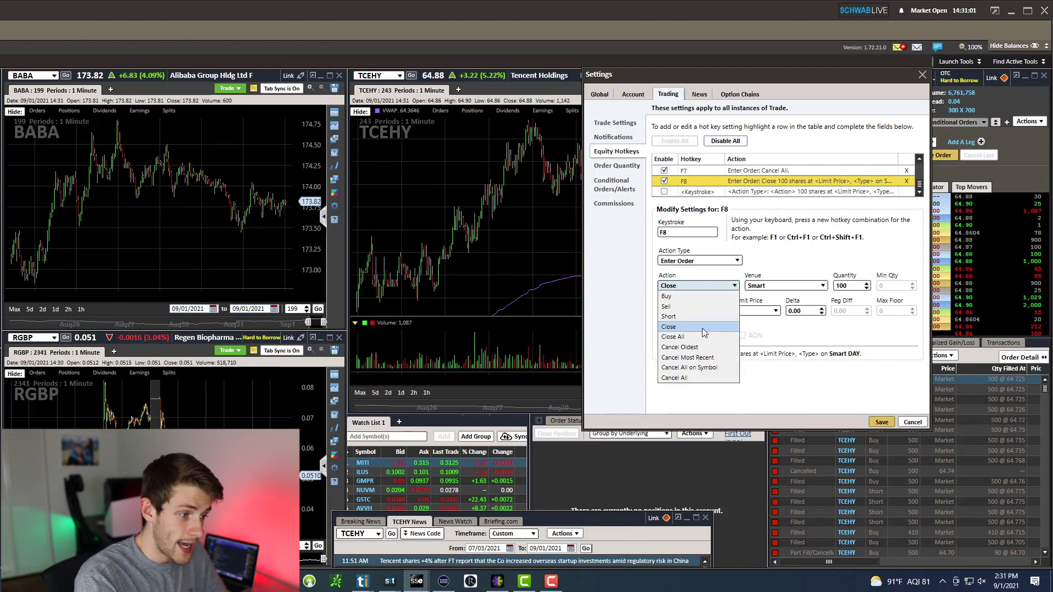
pyautogui.click(688, 296)
pyautogui.click(689, 286)
pyautogui.click(690, 327)
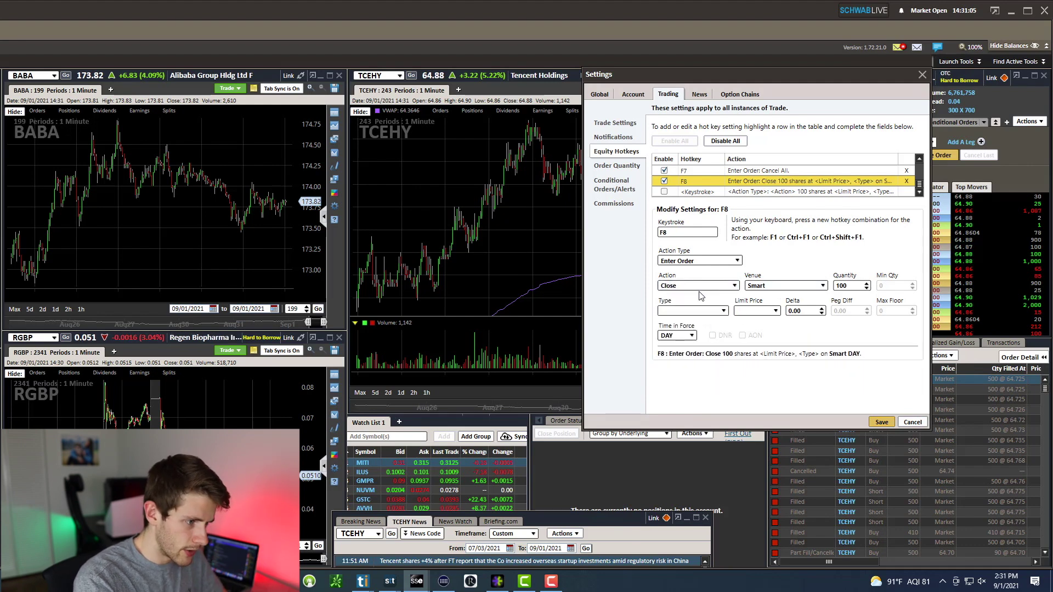
# Set the F8 hotkey to buy 500 shares with the Smart venue and the Market order type.
pyautogui.click(700, 287)
pyautogui.click(687, 299)
pyautogui.click(788, 286)
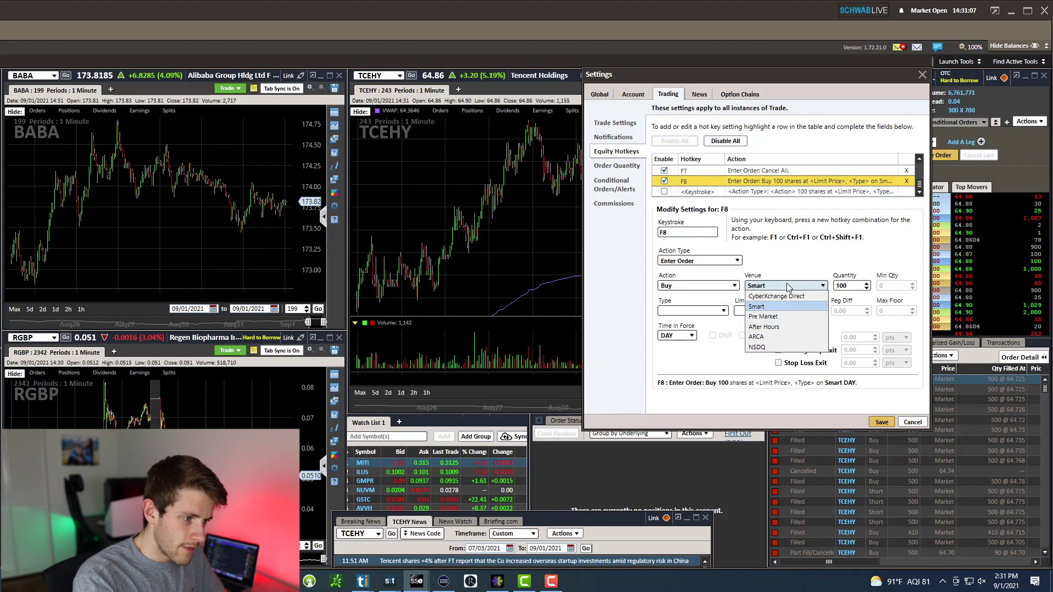
pyautogui.click(768, 306)
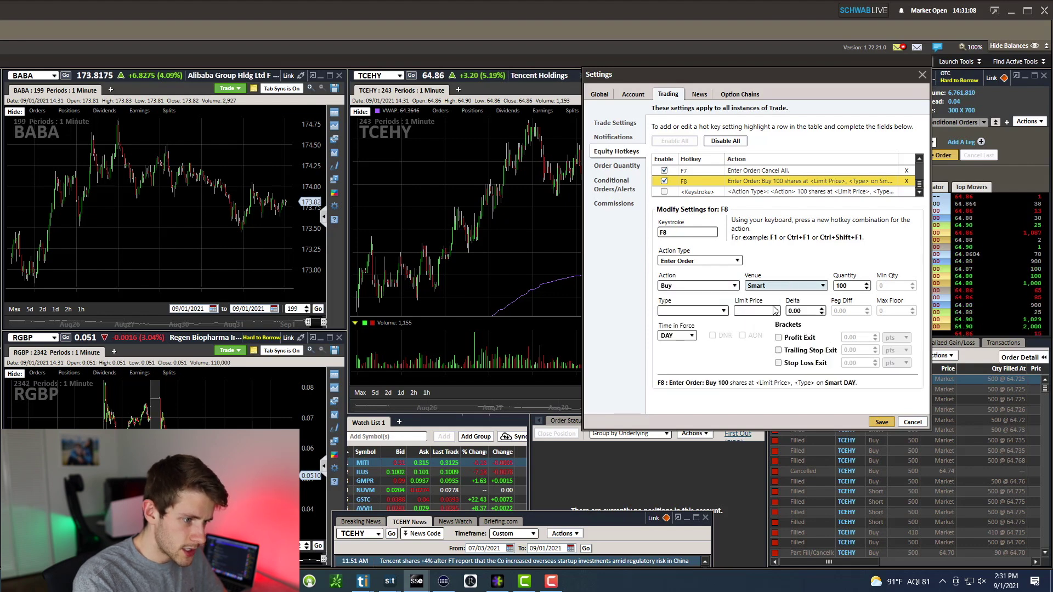
pyautogui.doubleClick(856, 287)
pyautogui.write('500')
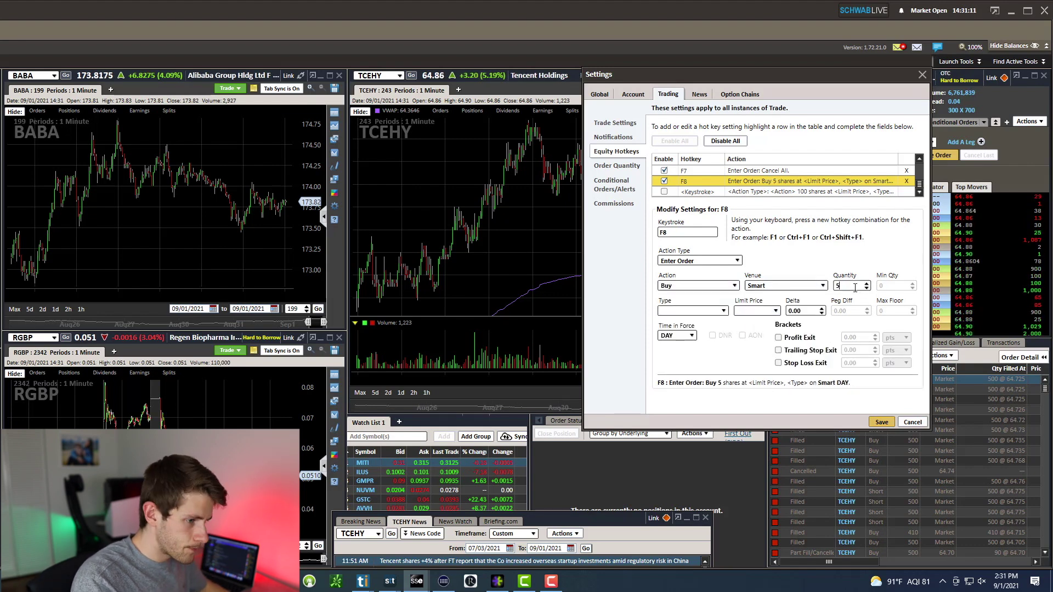
pyautogui.click(706, 312)
pyautogui.click(699, 321)
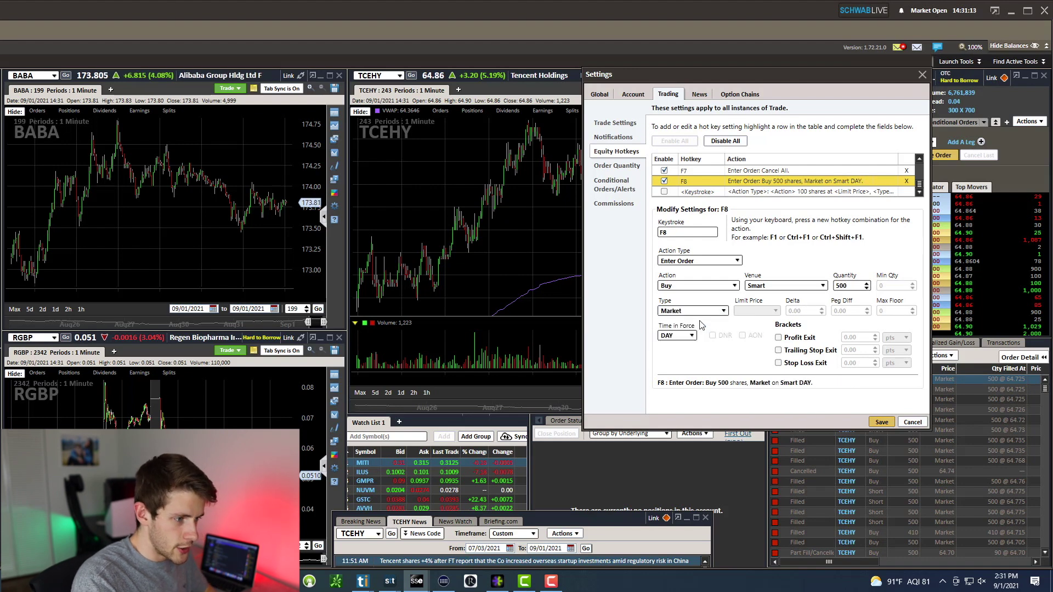
# Change the F8 hotkey's order type to Limit at Inside Ask with a delta of -0.01.
pyautogui.click(709, 314)
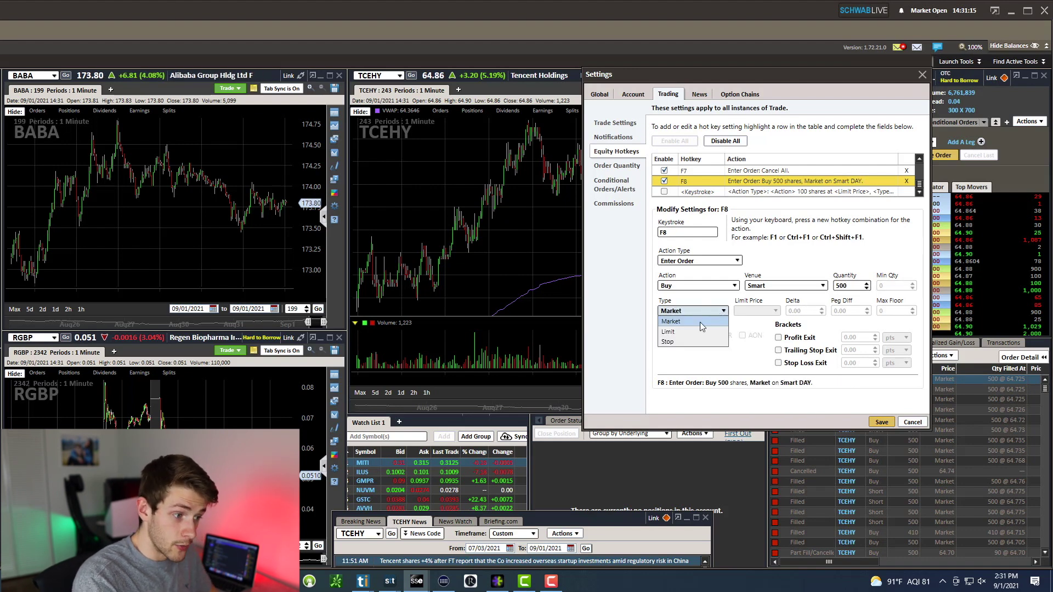
pyautogui.click(693, 334)
pyautogui.click(770, 316)
pyautogui.click(757, 328)
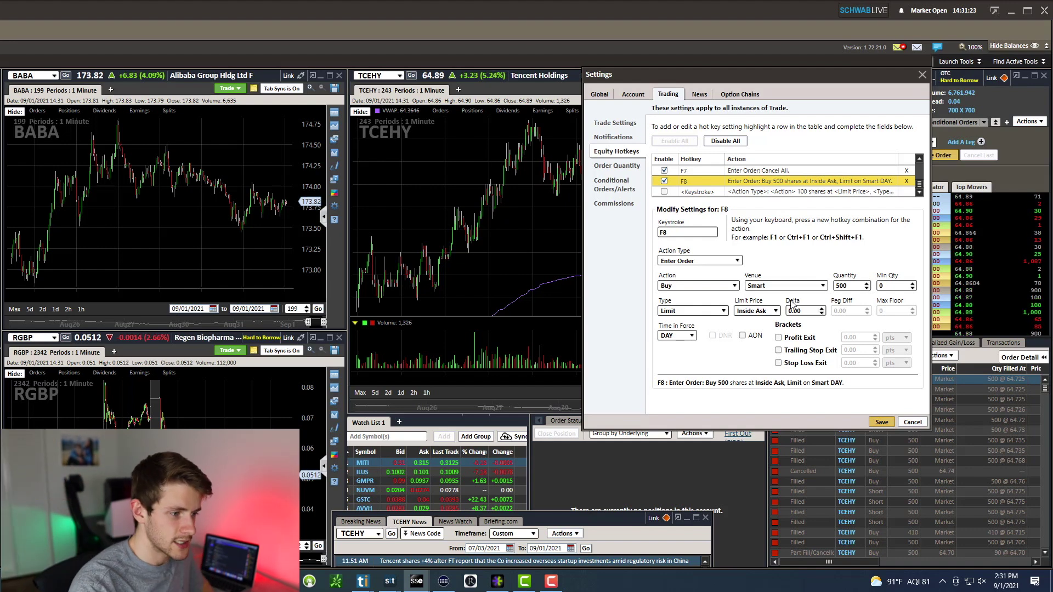
pyautogui.click(822, 308)
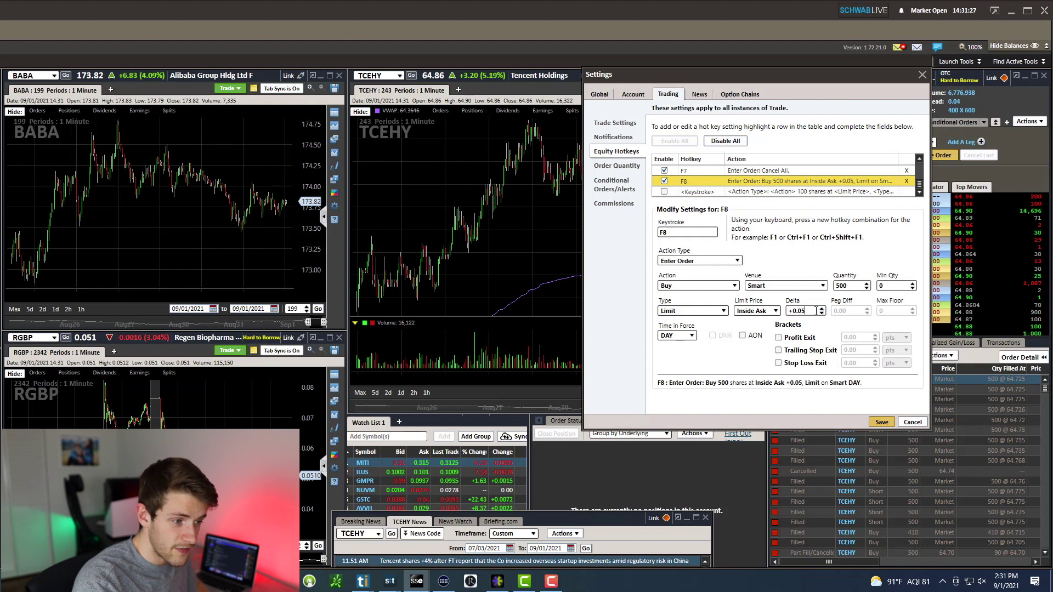
pyautogui.click(821, 314)
pyautogui.scroll(2, 806, 310)
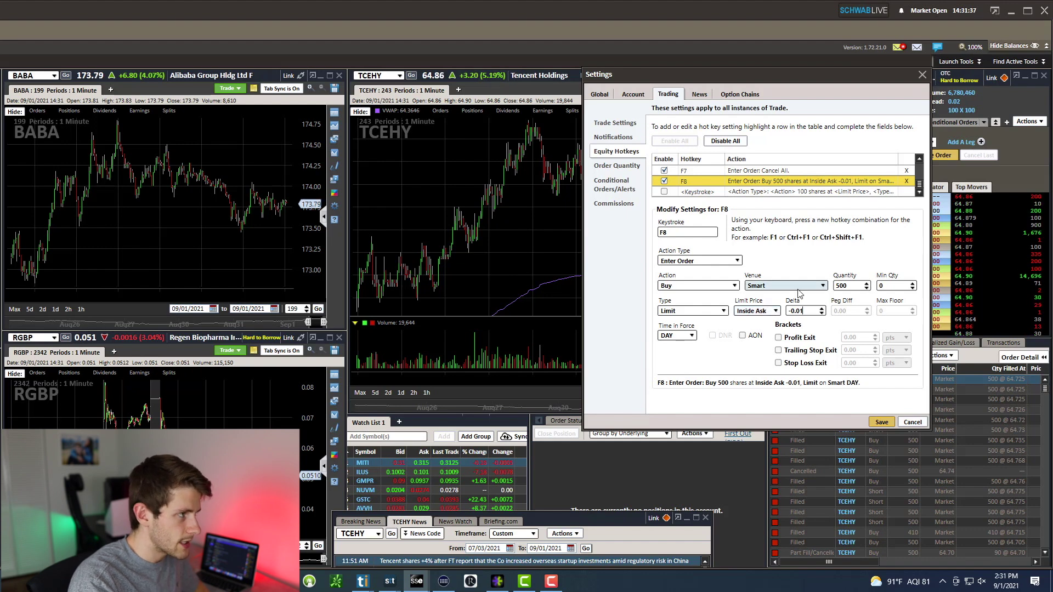
# Review the equity hotkey list, disabling the F8 hotkey and enabling it again.
pyautogui.moveTo(807, 80); pyautogui.dragTo(796, 108)
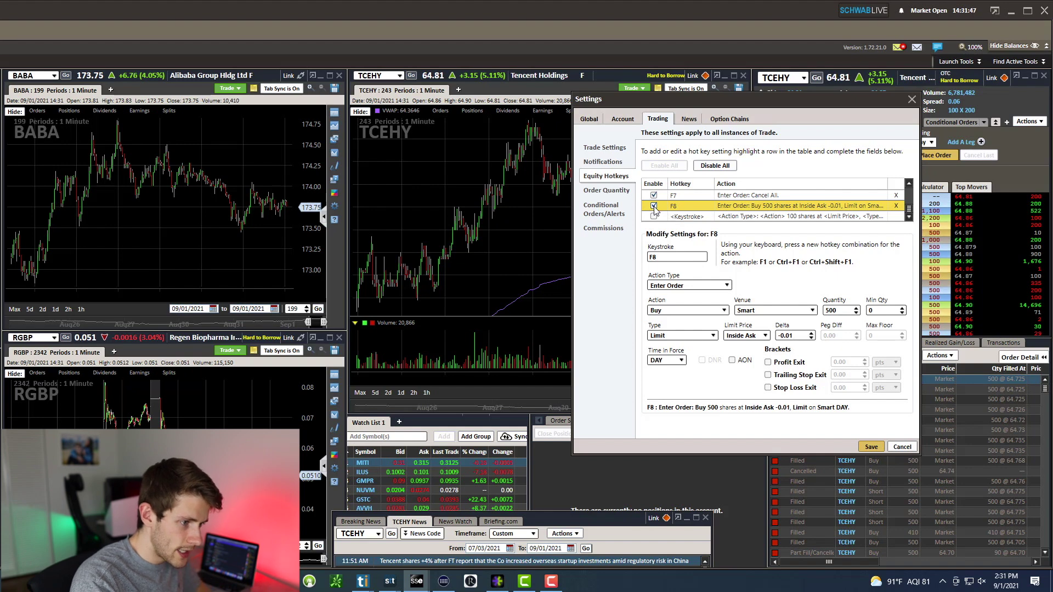
pyautogui.scroll(3, 696, 202)
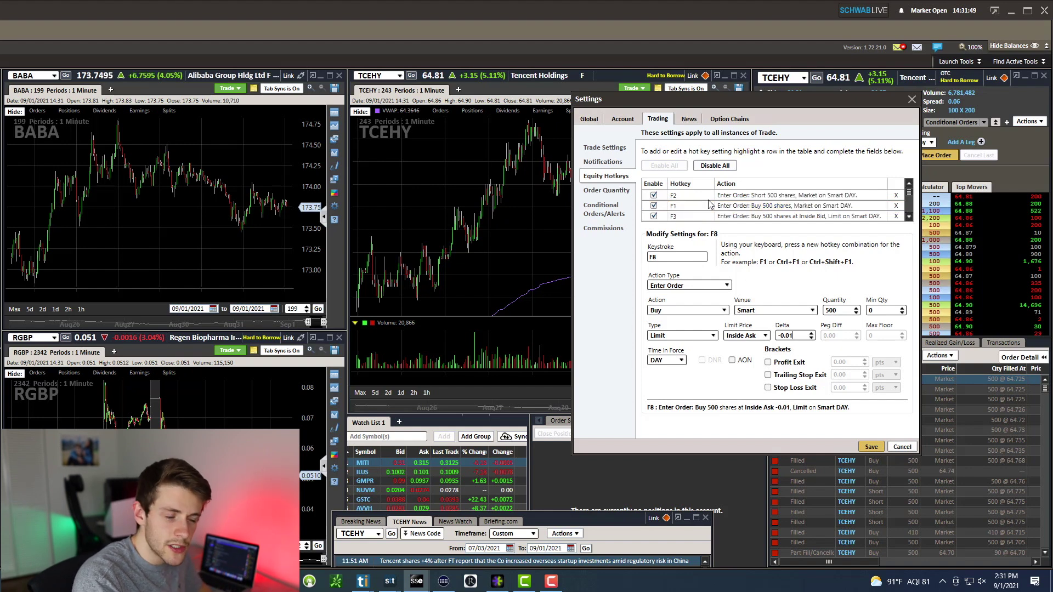
pyautogui.scroll(-3, 700, 213)
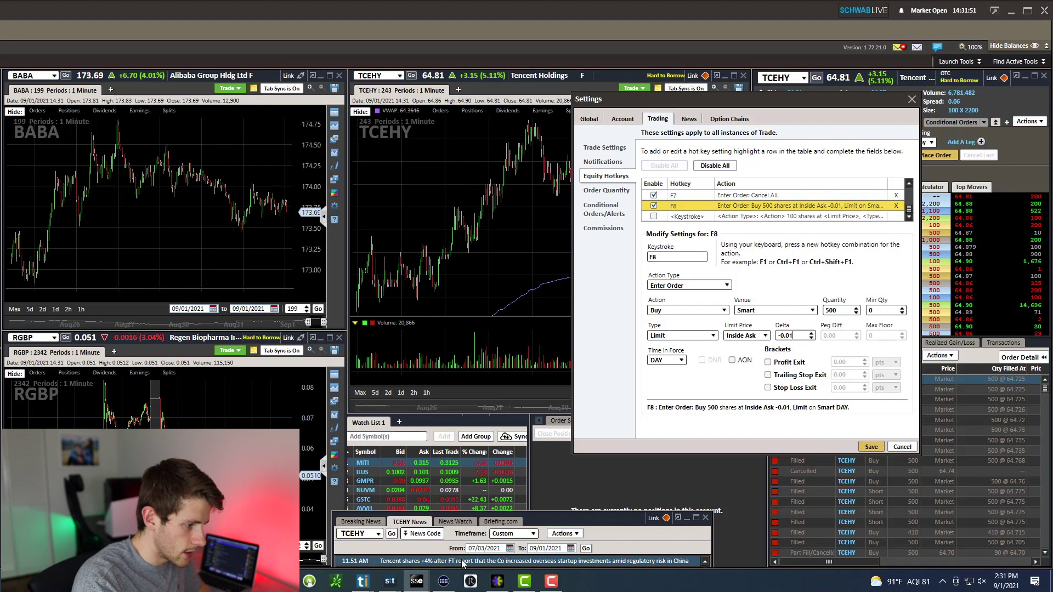
pyautogui.scroll(3, 804, 218)
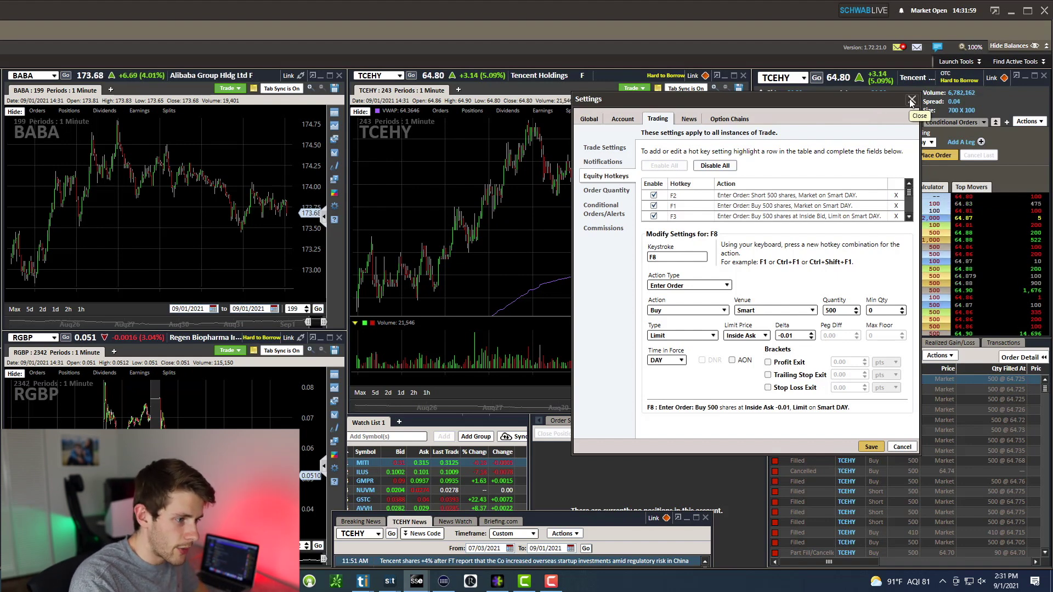
pyautogui.scroll(-3, 686, 221)
pyautogui.click(684, 211)
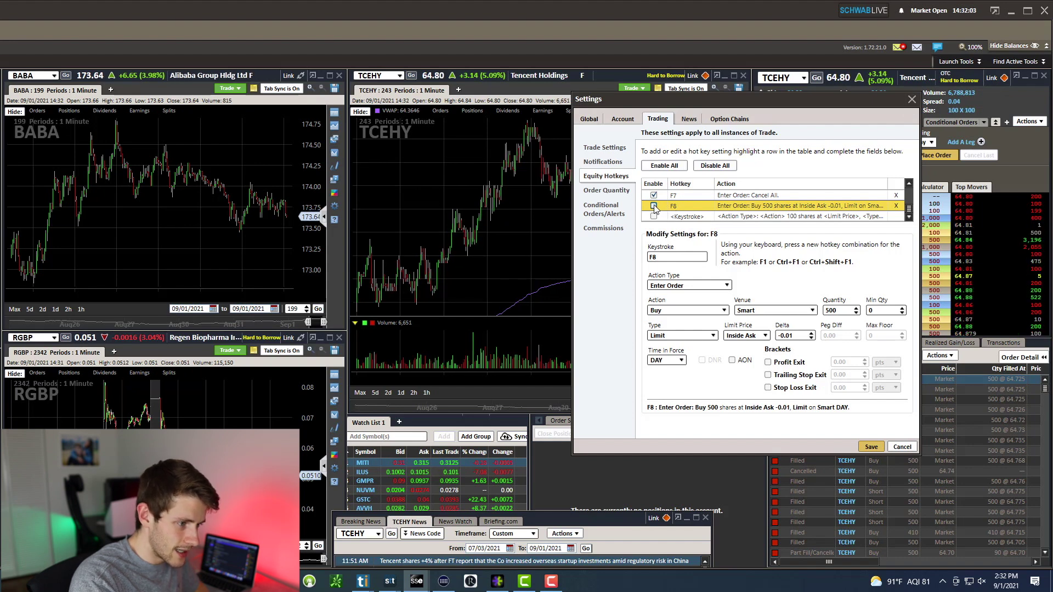
pyautogui.click(654, 206)
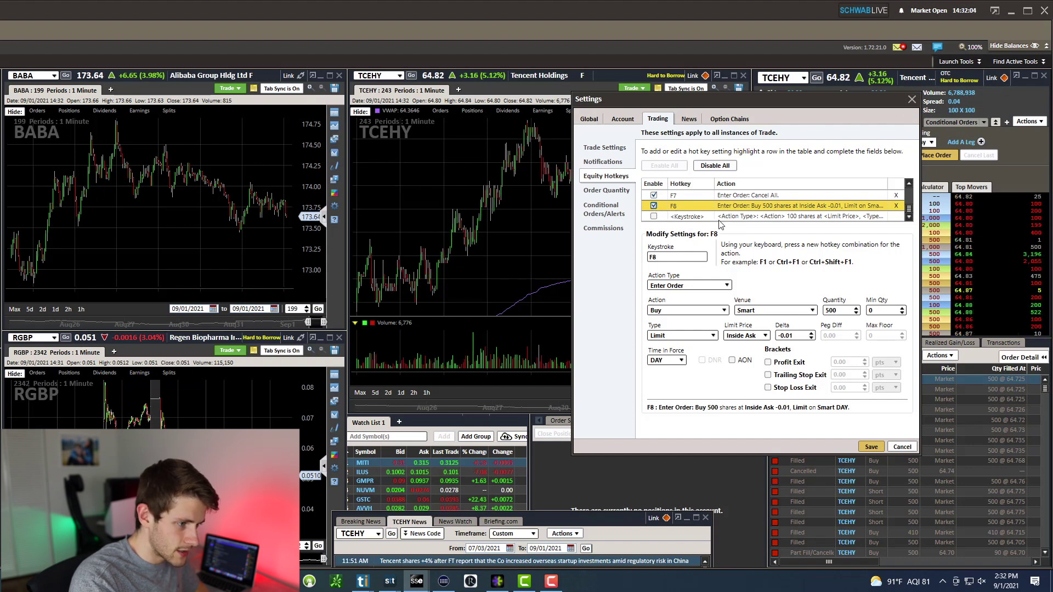
# Set the F8 hotkey's action to Short and its order type to Market, and cancel the settings dialog.
pyautogui.click(680, 311)
pyautogui.click(669, 341)
pyautogui.click(764, 336)
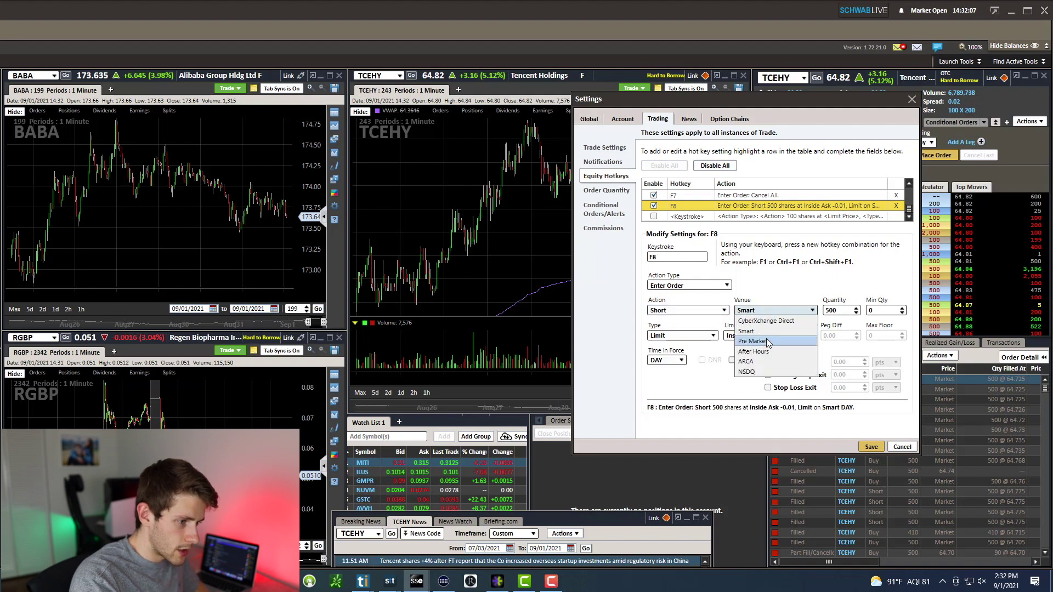
pyautogui.click(836, 318)
pyautogui.click(686, 336)
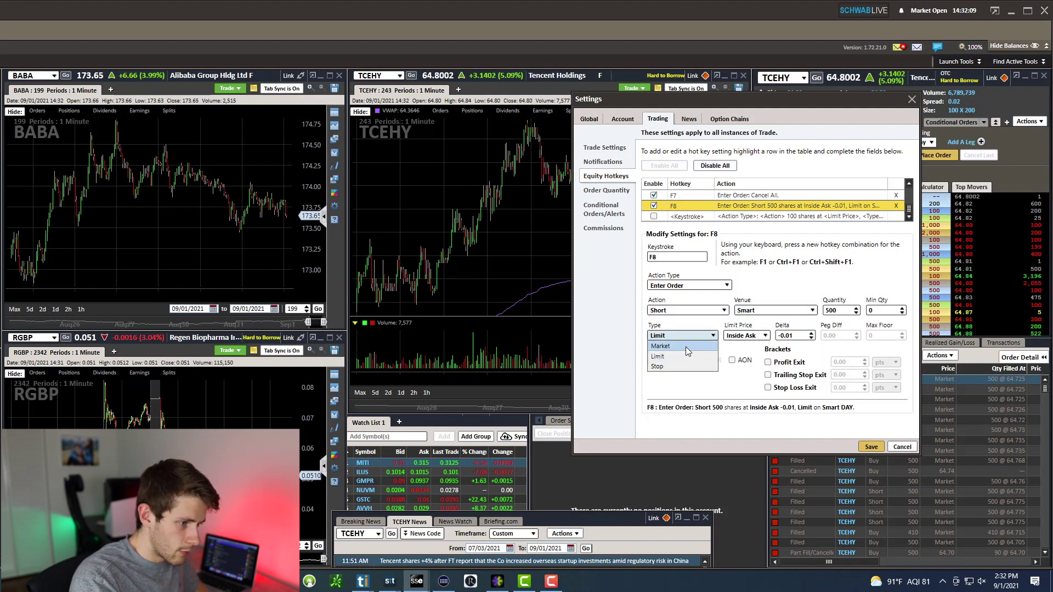
pyautogui.click(781, 337)
pyautogui.press('BackSpace')
pyautogui.press('BackSpace')
pyautogui.press('BackSpace')
pyautogui.click(686, 336)
pyautogui.click(679, 346)
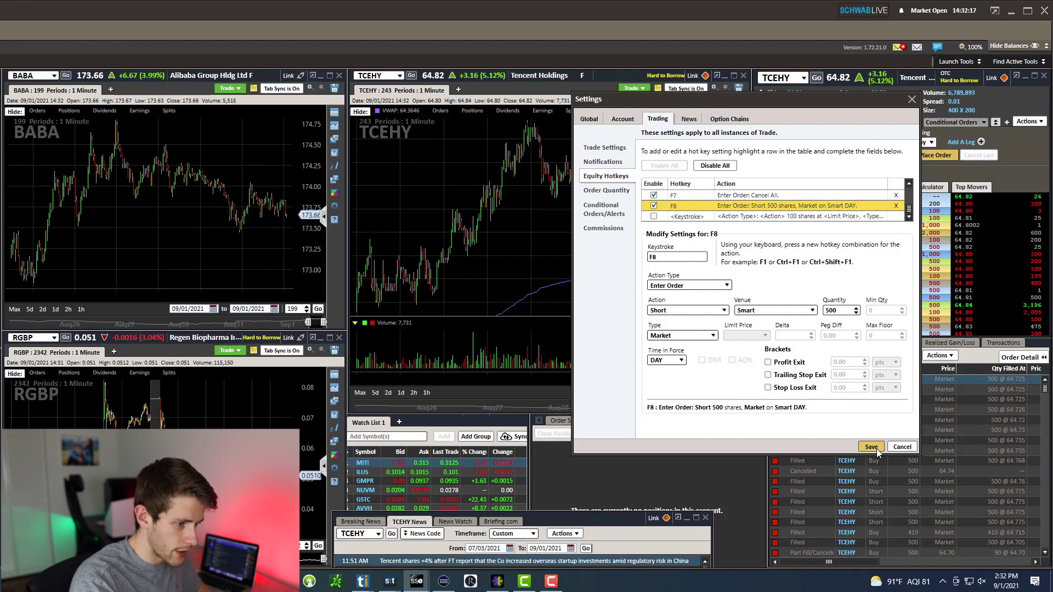
pyautogui.click(897, 447)
# Switch to Stream Deck and enter {{F2}} as the Super Macro key's short-press macro.
pyautogui.click(443, 581)
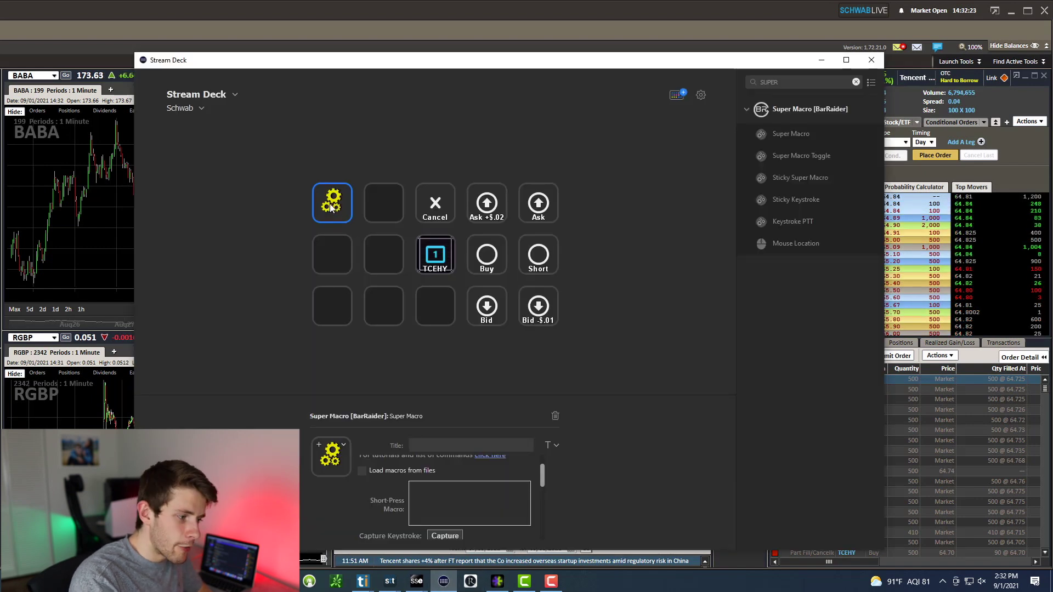
pyautogui.click(475, 509)
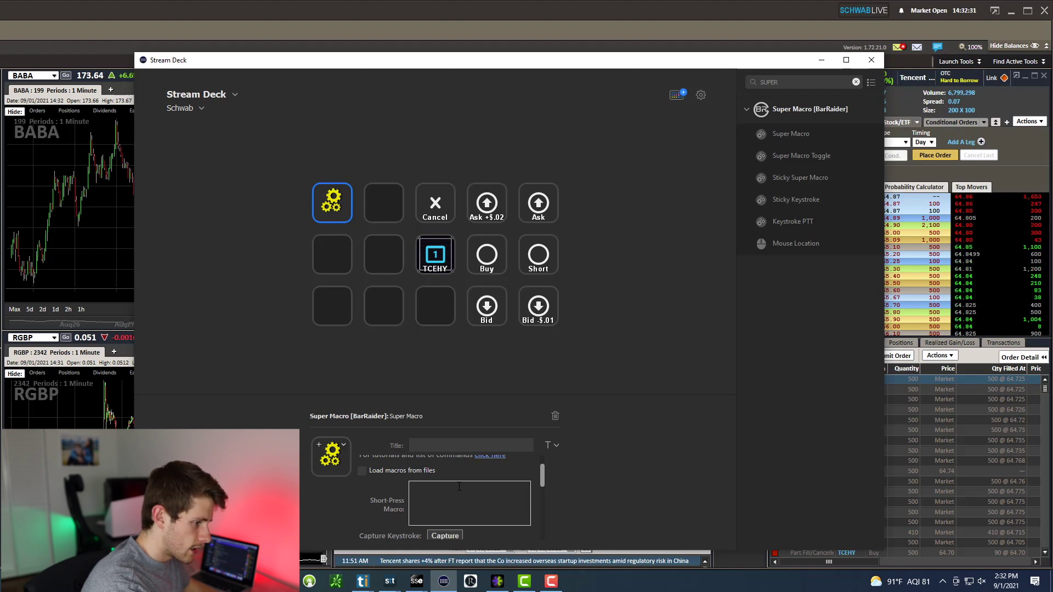
pyautogui.write('{{')
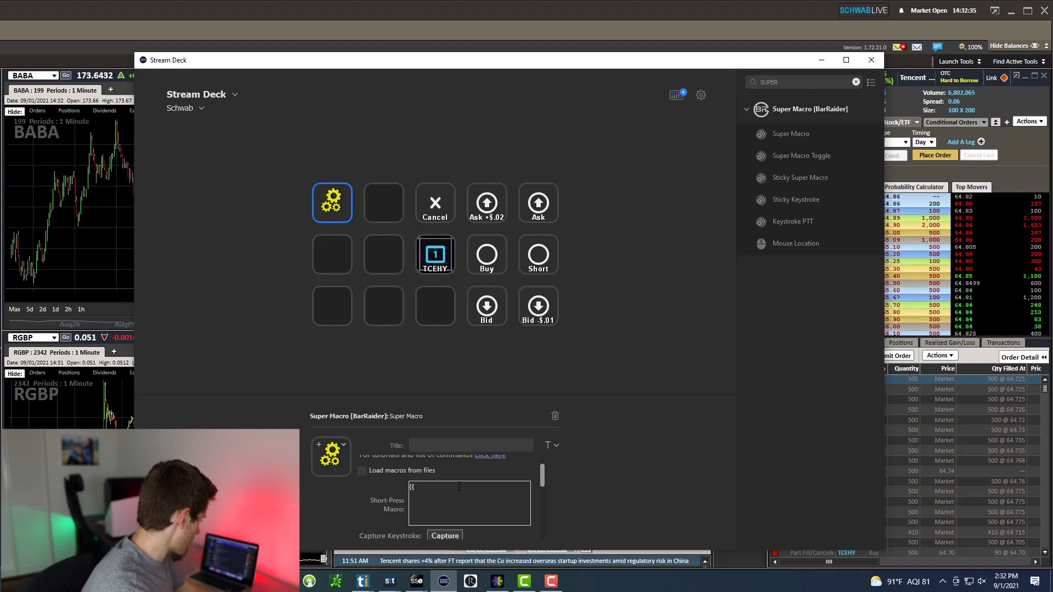
pyautogui.write('F')
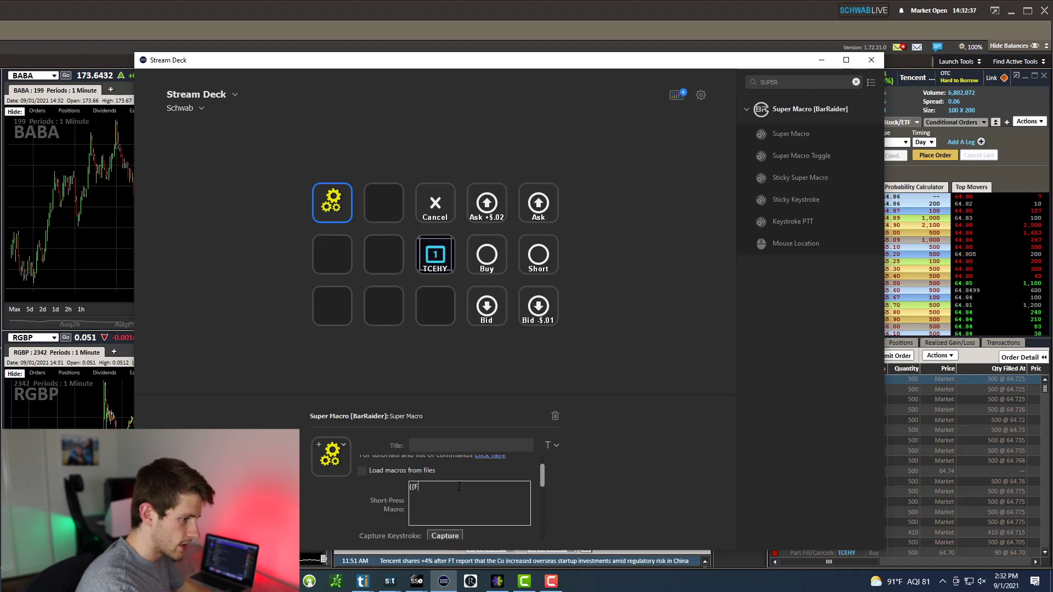
pyautogui.write('2}}')
pyautogui.hotkey('ctrl', 'a')
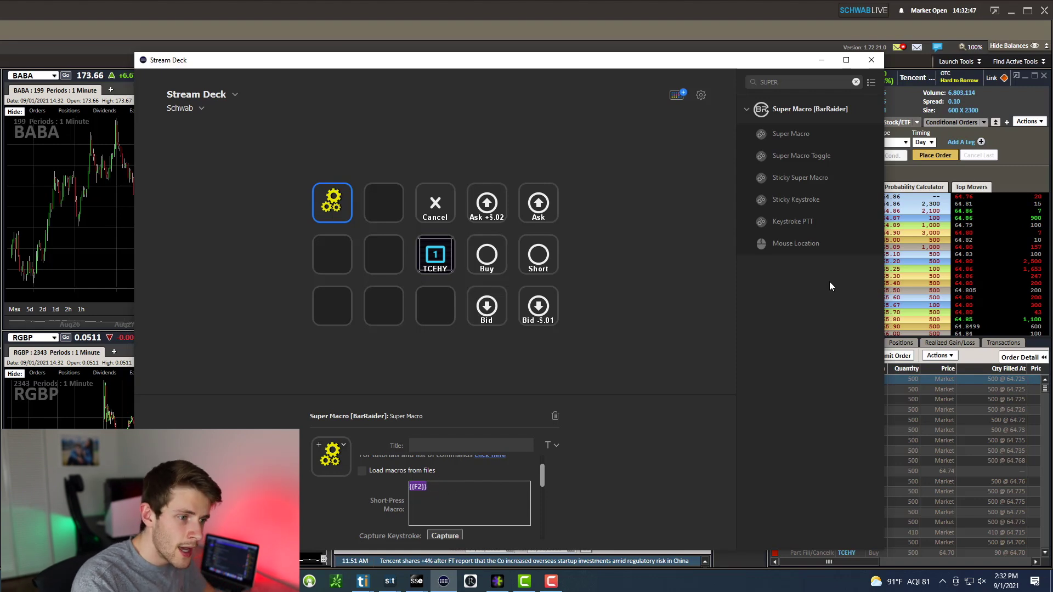
# Switch to the Schwab trading platform, submit a 500-share TCEHY short market order for verification, and try out its short-sale acknowledgment checkbox.
pyautogui.click(1024, 149)
pyautogui.click(767, 156)
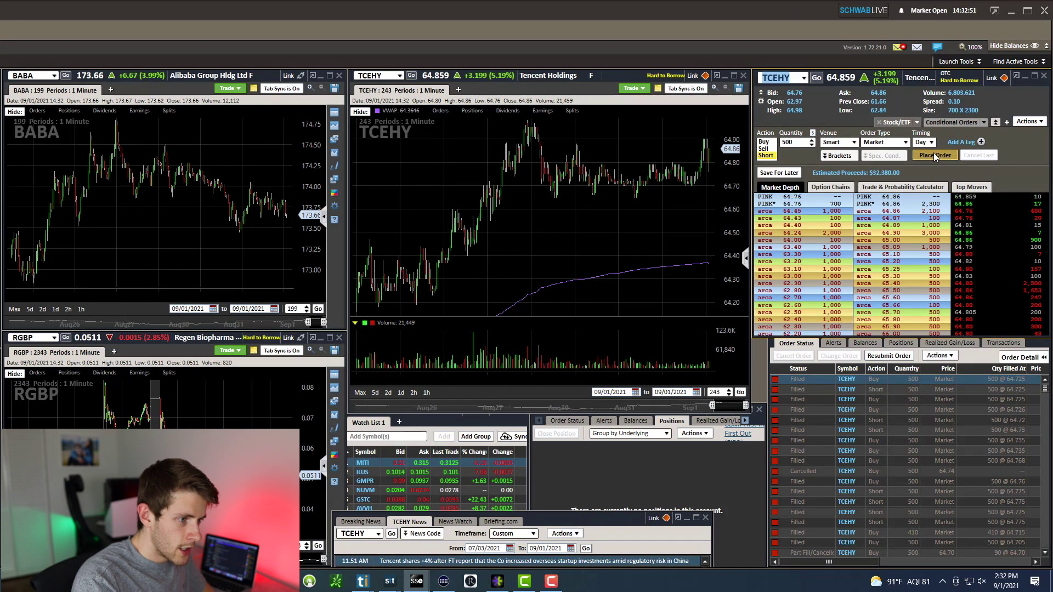
pyautogui.click(936, 157)
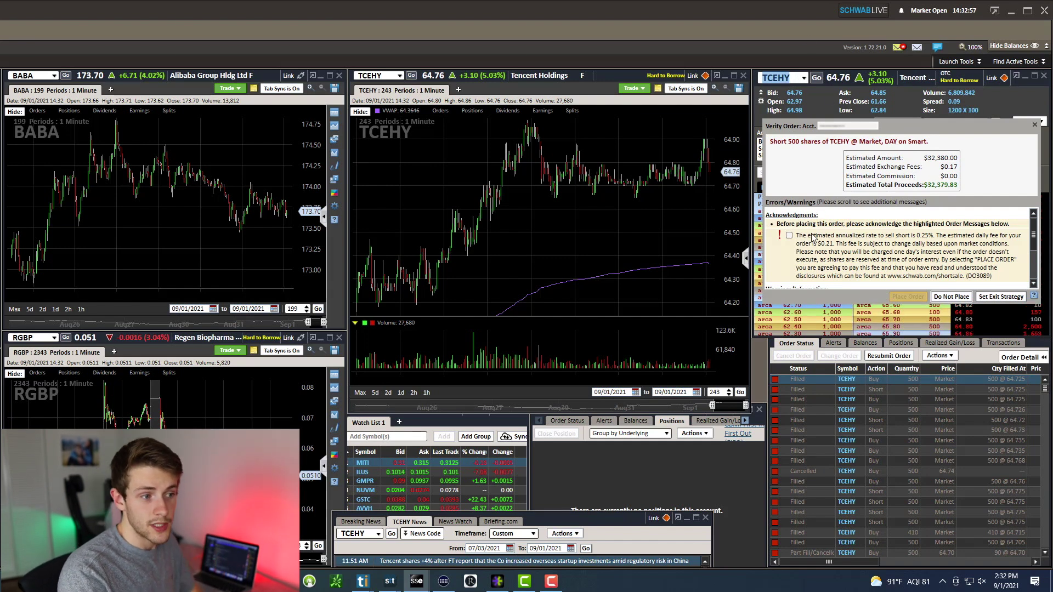
pyautogui.click(790, 237)
pyautogui.click(789, 236)
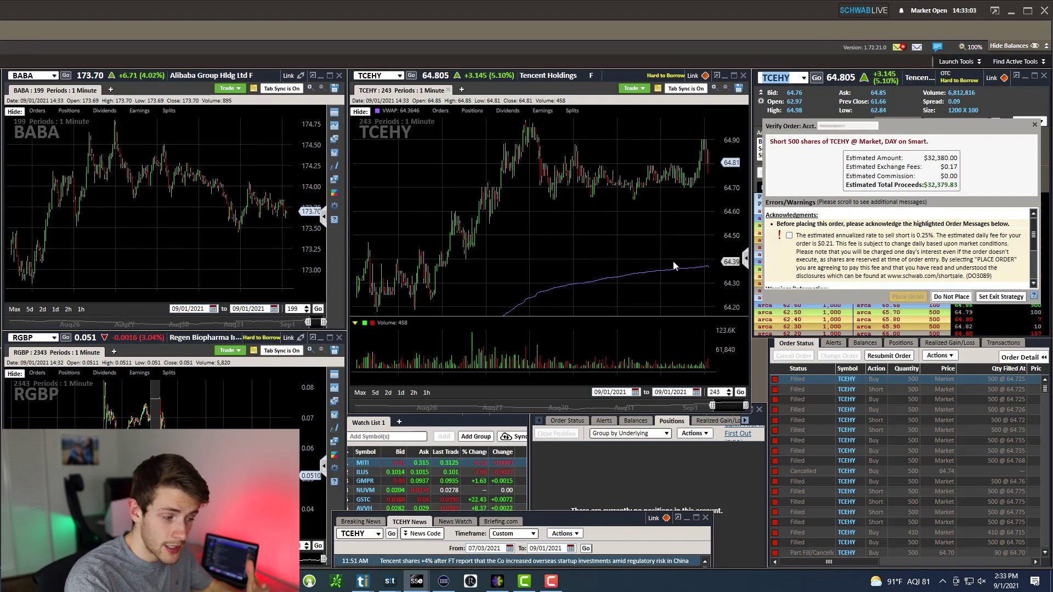
# Cancel the pending order verification and submit the 500-share TCEHY short market order for verification again.
pyautogui.click(445, 587)
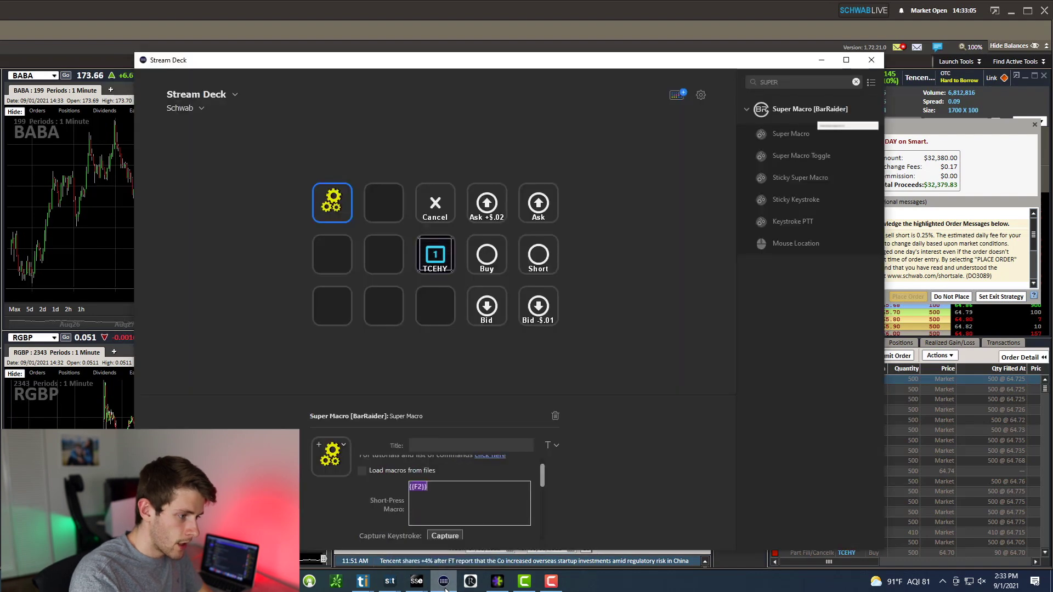
pyautogui.click(998, 130)
pyautogui.press('Escape')
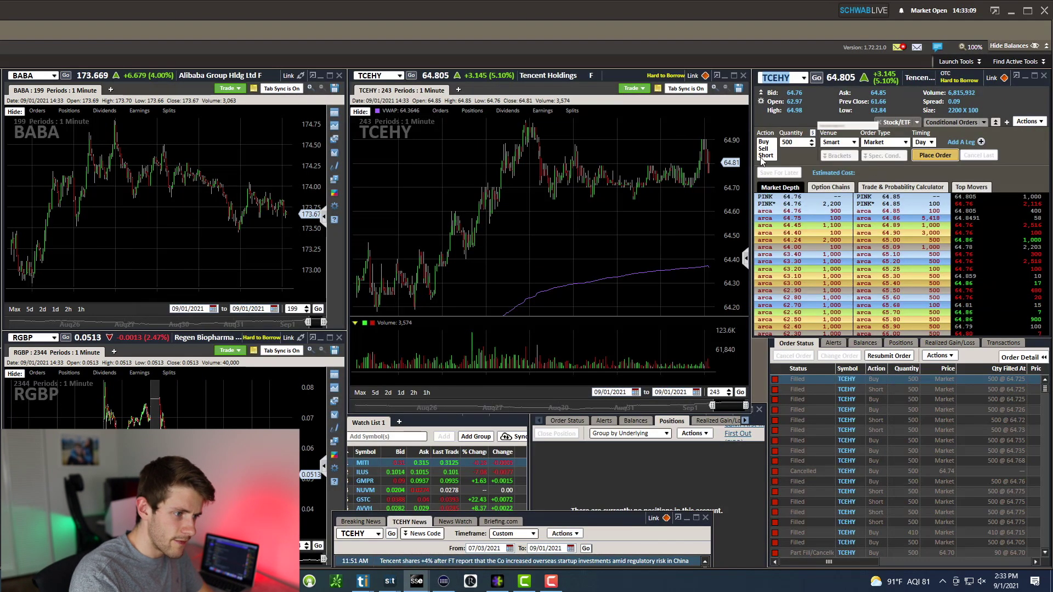
pyautogui.click(936, 156)
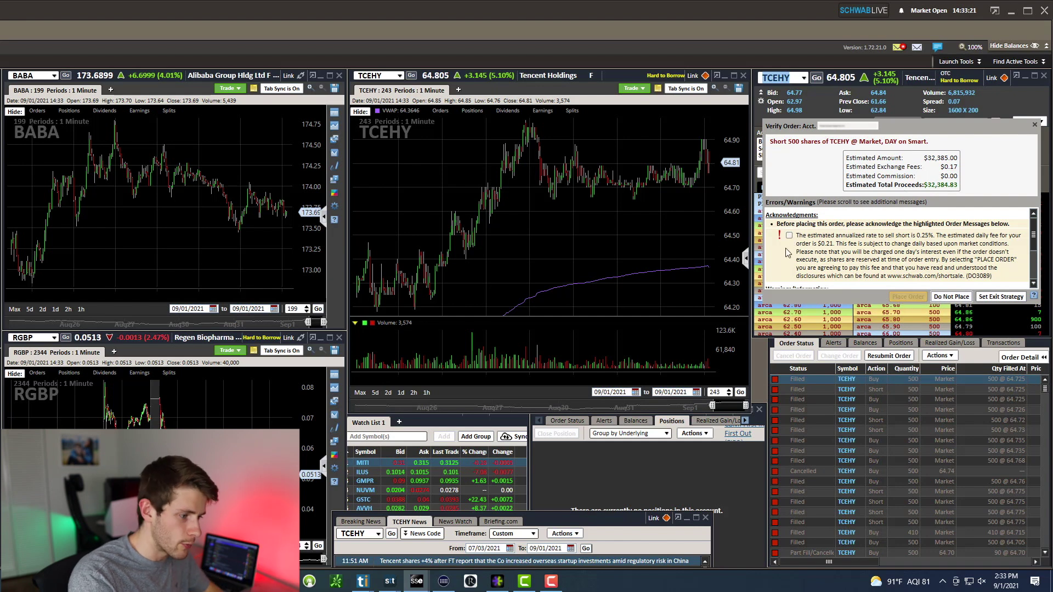
# Switch to Stream Deck and append {{PAUSE:500}} and the opening {{MOUSEXY: to the Super Macro key's short-press macro.
pyautogui.click(444, 581)
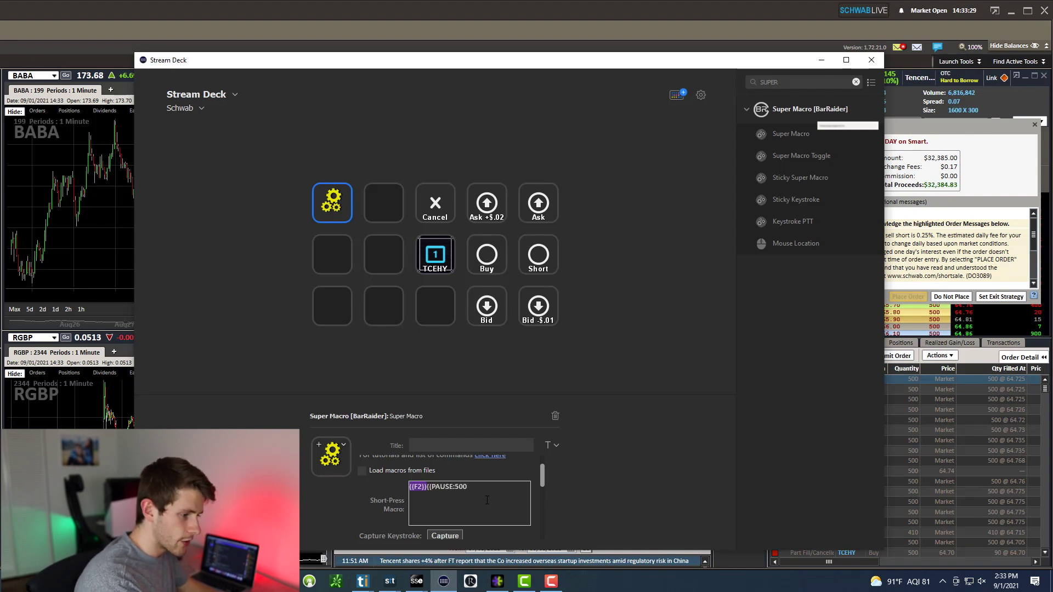
pyautogui.write('}}{{')
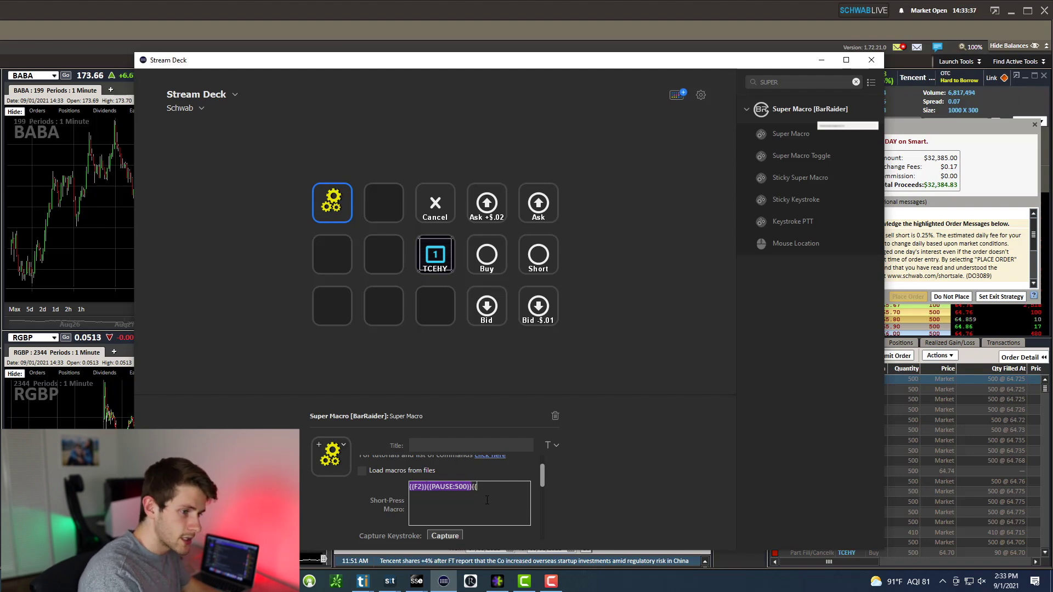
pyautogui.click(1015, 216)
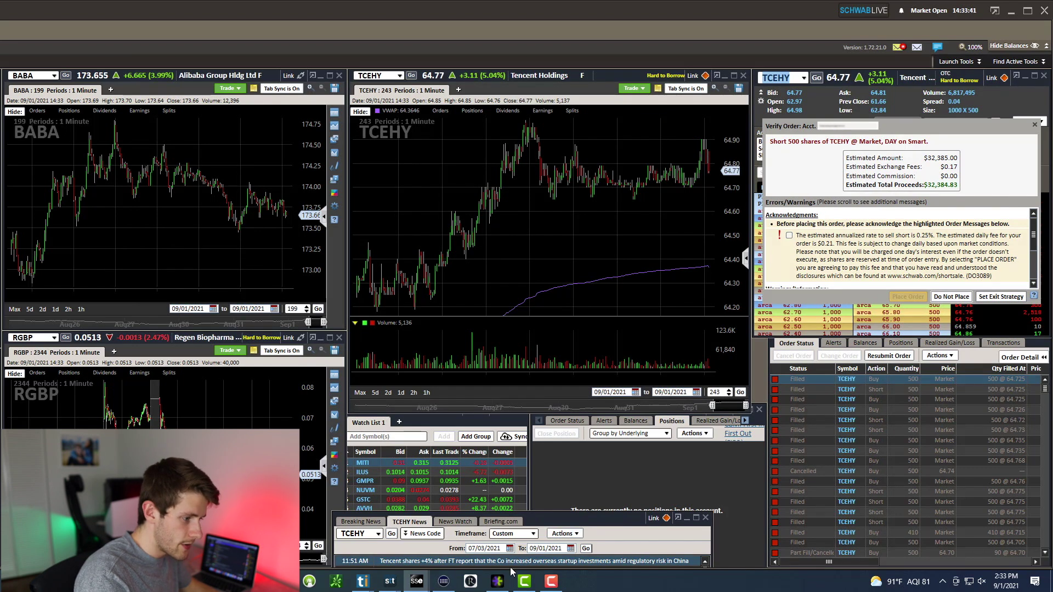
pyautogui.click(443, 581)
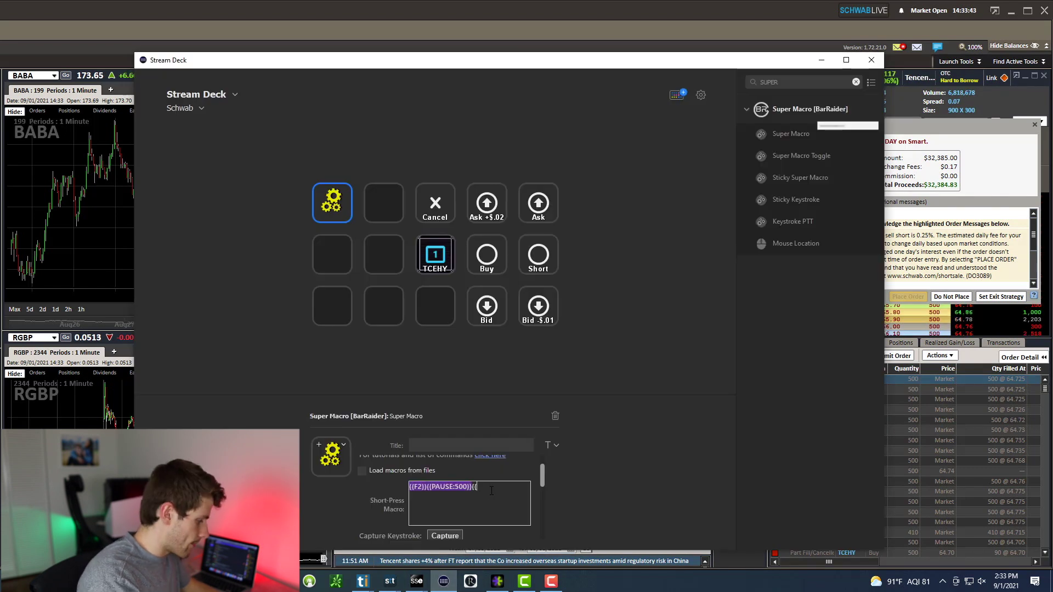
pyautogui.write('MOUSEXY')
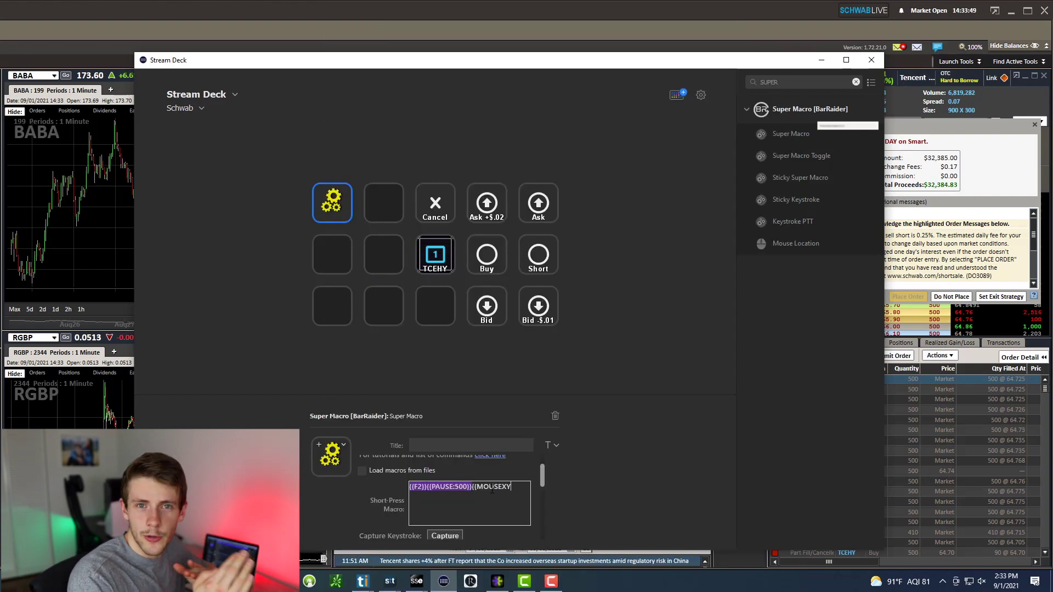
pyautogui.write(':')
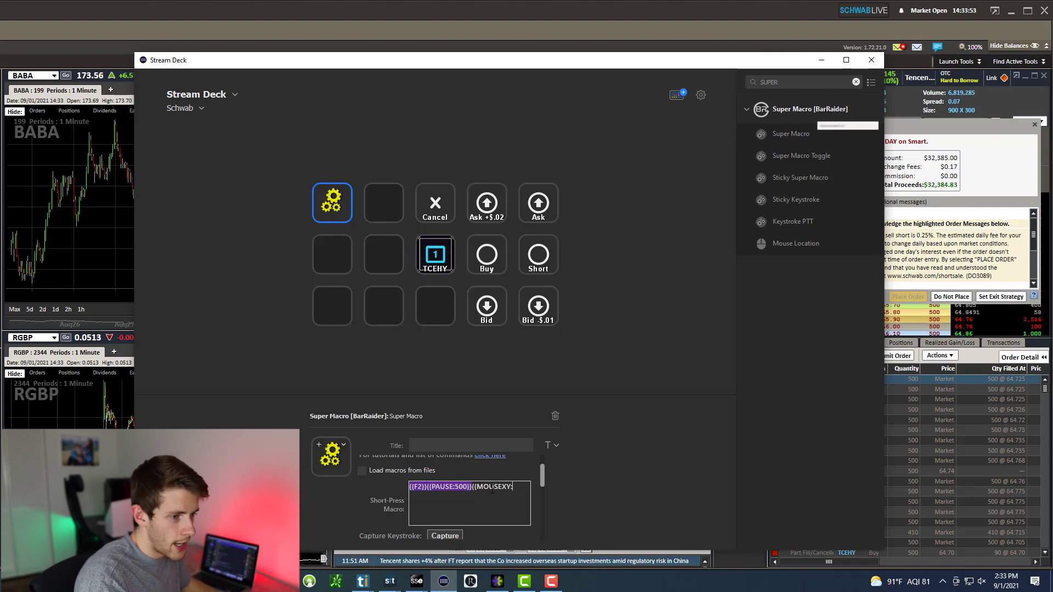
# Add a Mouse Location action to the first key of the bottom row and start its live coordinate tracking.
pyautogui.click(960, 230)
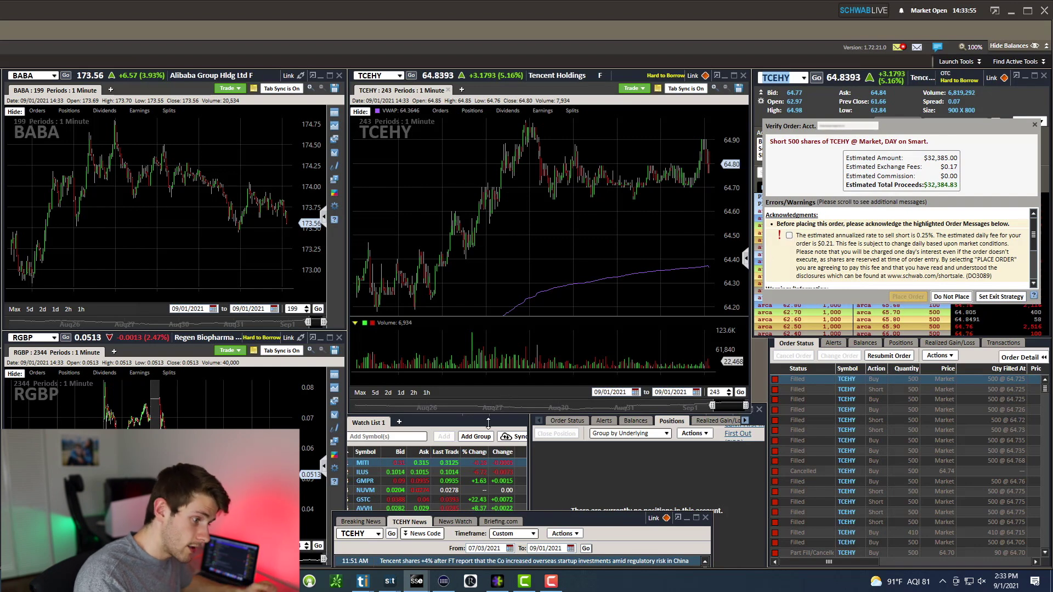
pyautogui.click(444, 583)
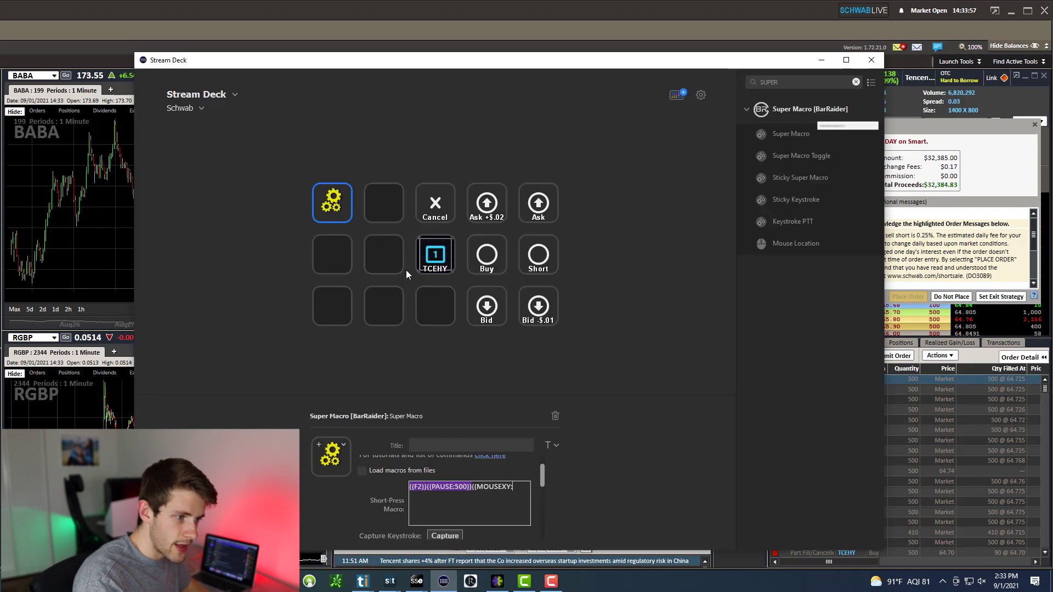
pyautogui.moveTo(800, 246); pyautogui.dragTo(334, 307)
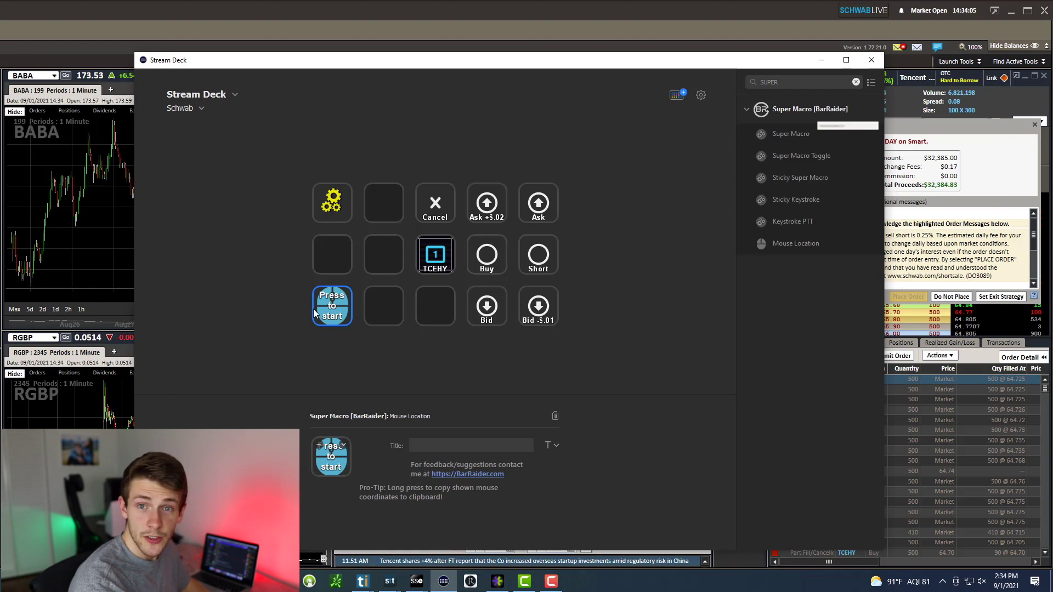
pyautogui.click(315, 311)
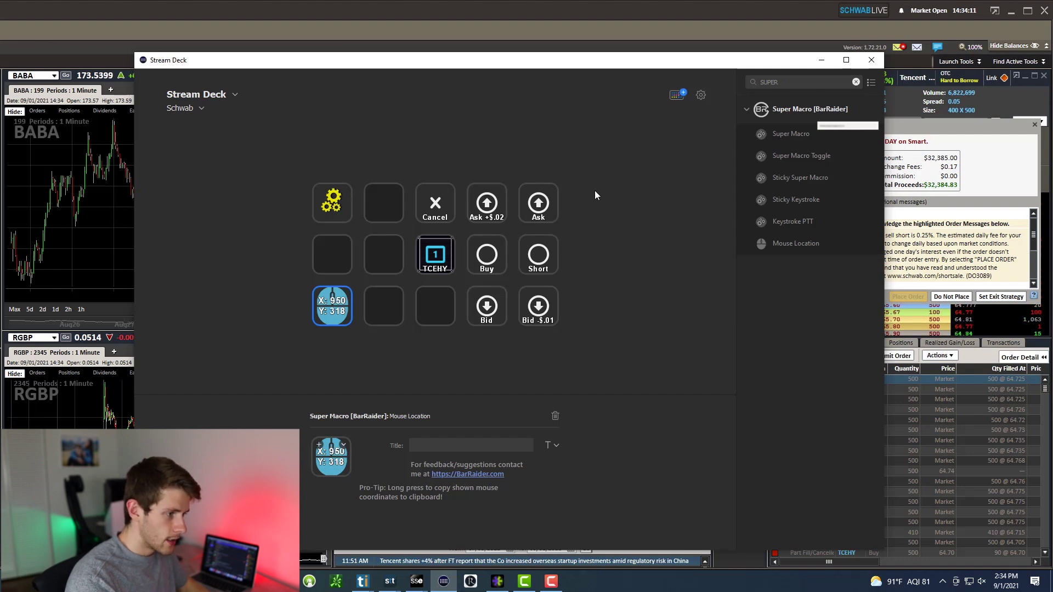
# Locate the acknowledgment checkbox in Schwab's order verification and complete the Super Macro's mouse move as {{MOUSEXY:1437,428}} on its own line.
pyautogui.click(886, 240)
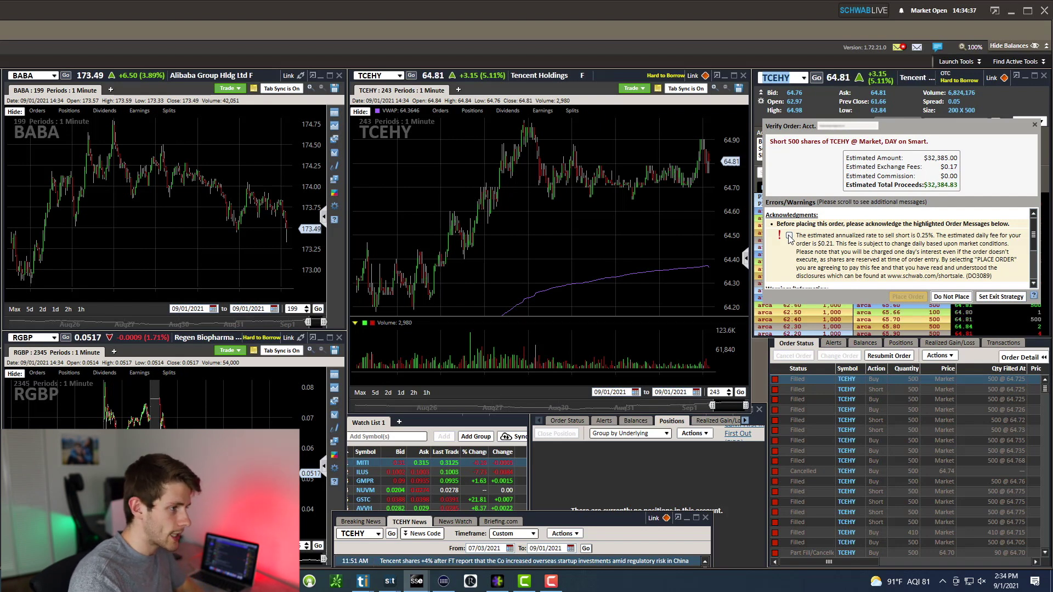
pyautogui.click(444, 581)
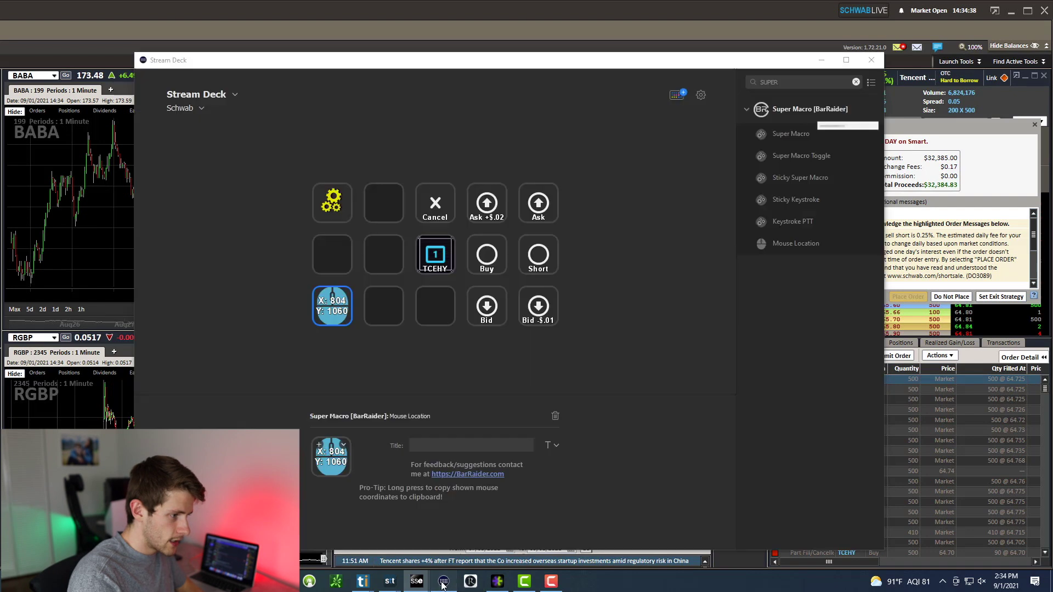
pyautogui.click(335, 207)
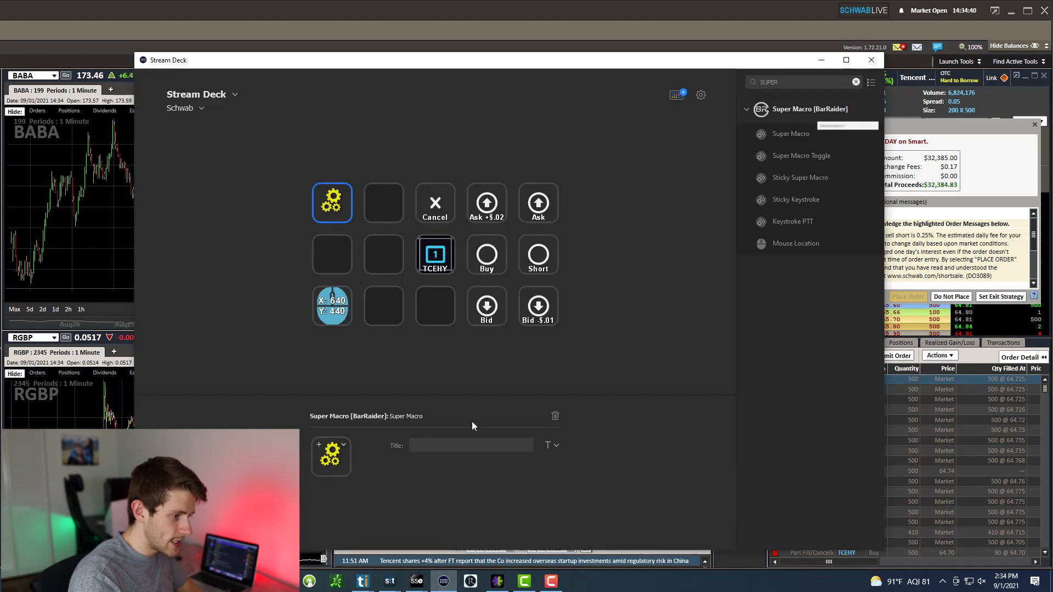
pyautogui.moveTo(410, 520); pyautogui.dragTo(472, 520)
pyautogui.write('{{MOUSEXY:1437,428')
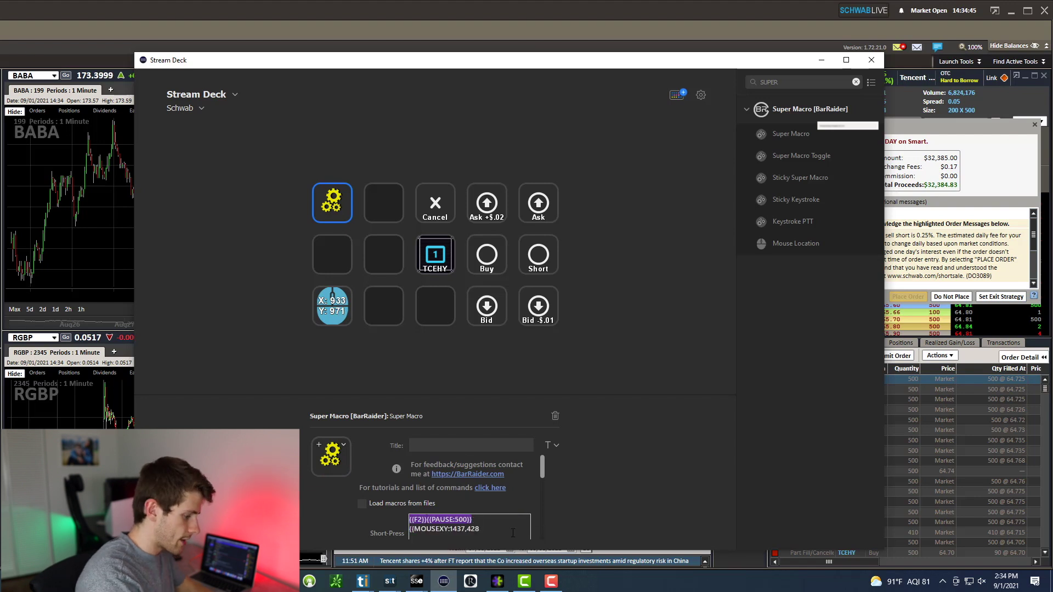
pyautogui.write('}}')
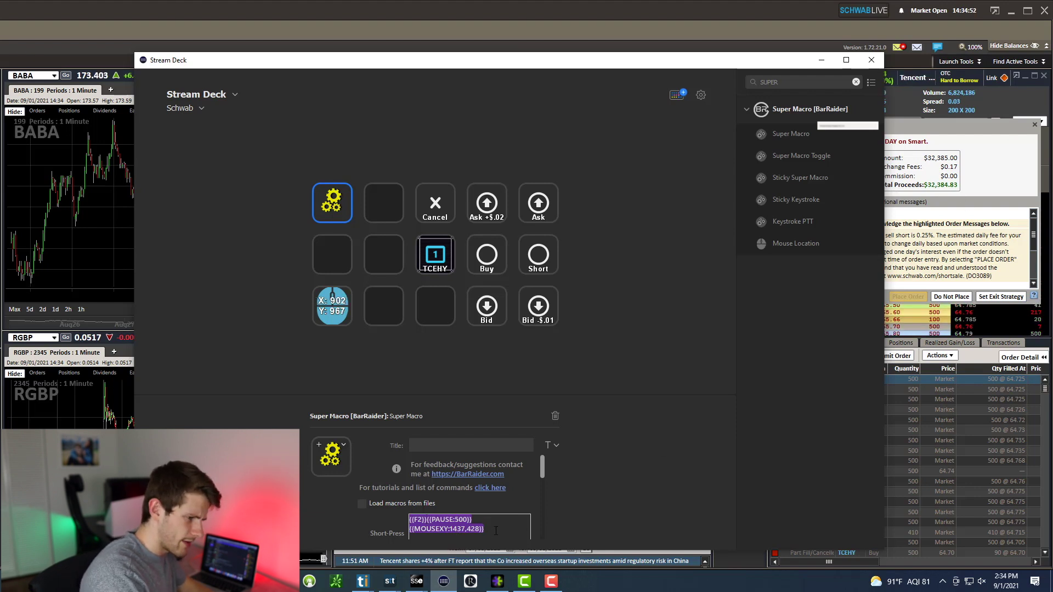
# Consult the existing Short key's macro and append {{LBUTTON}} after the mouse move in the new Super Macro key's short-press macro.
pyautogui.click(537, 254)
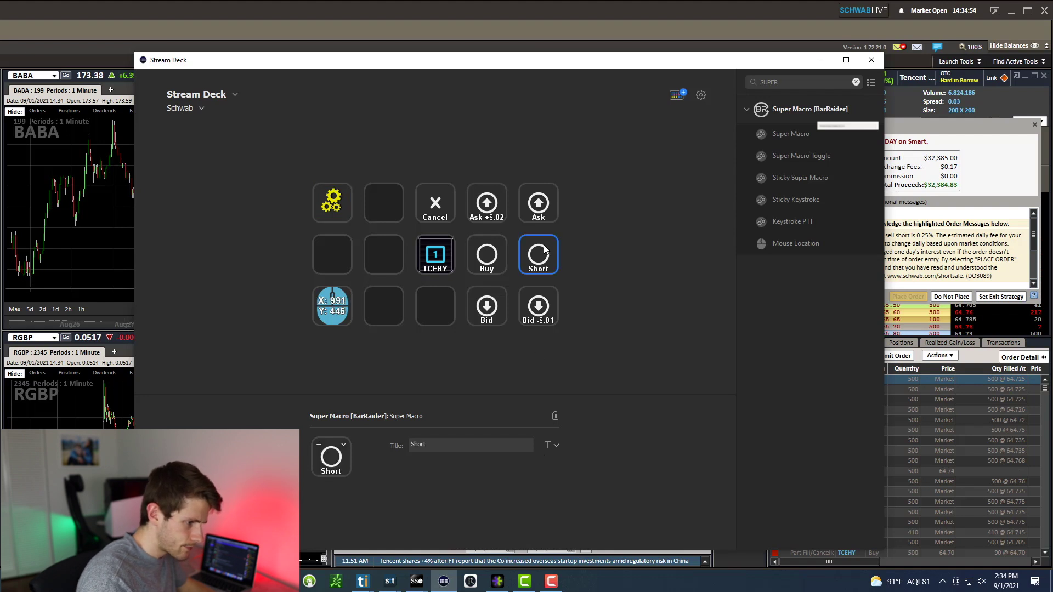
pyautogui.click(318, 204)
pyautogui.click(510, 532)
pyautogui.hotkey('ctrl', 'a')
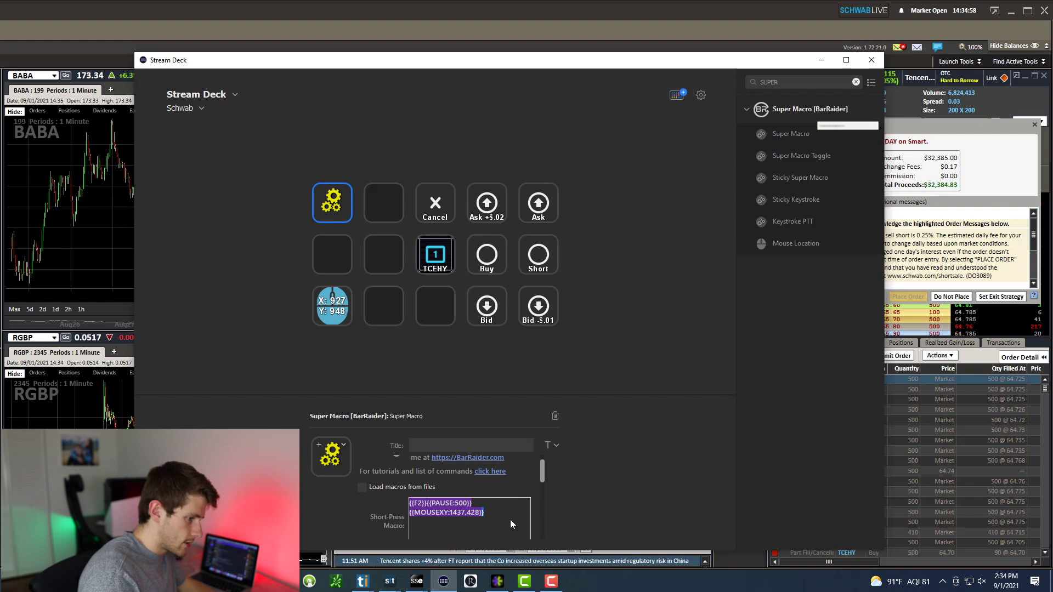
pyautogui.write('{{LBUTTON}}')
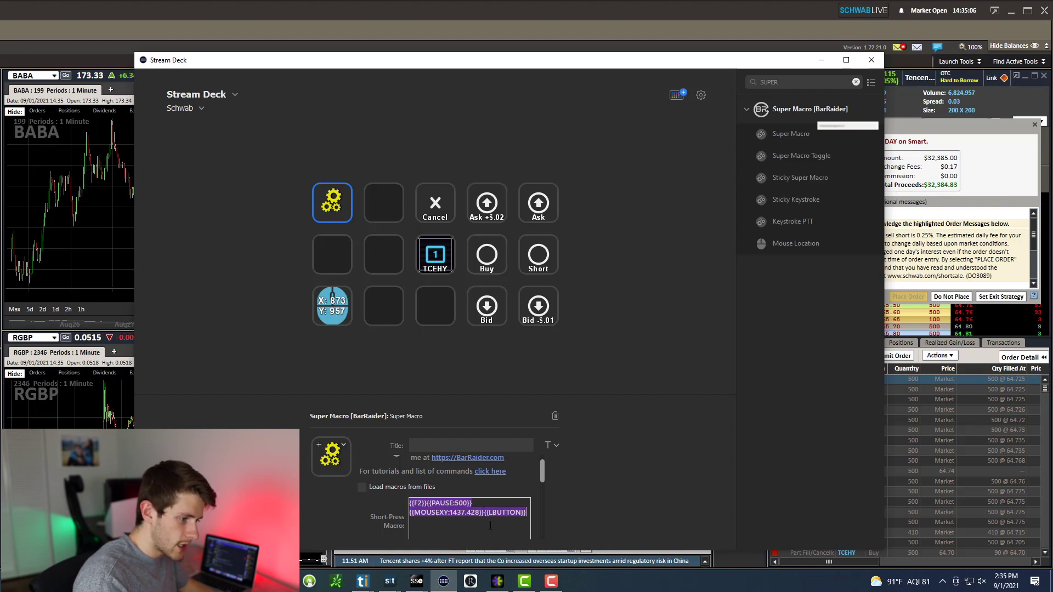
# Try the acknowledgment checkbox on a freshly submitted TCEHY short order in Schwab, cancel the verification and return to Stream Deck.
pyautogui.hotkey('alt', 'Tab')
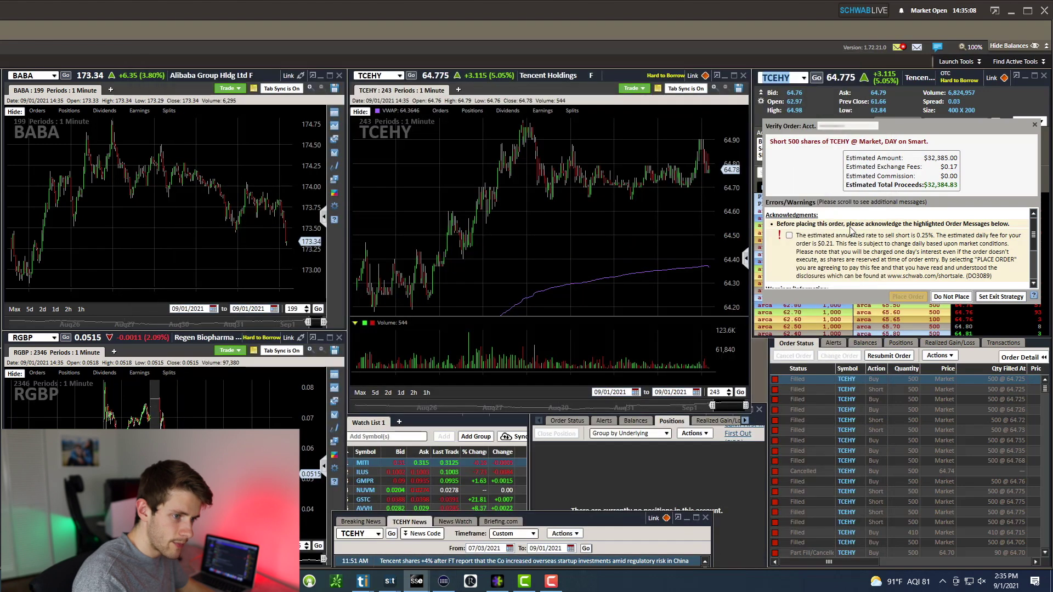
pyautogui.click(1036, 127)
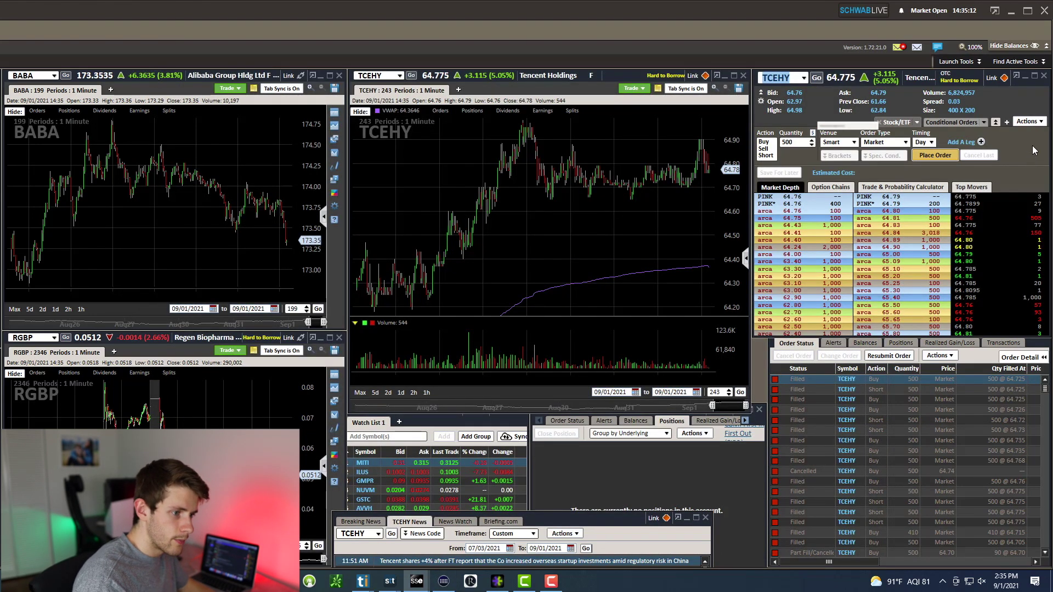
pyautogui.press('Return')
pyautogui.click(790, 236)
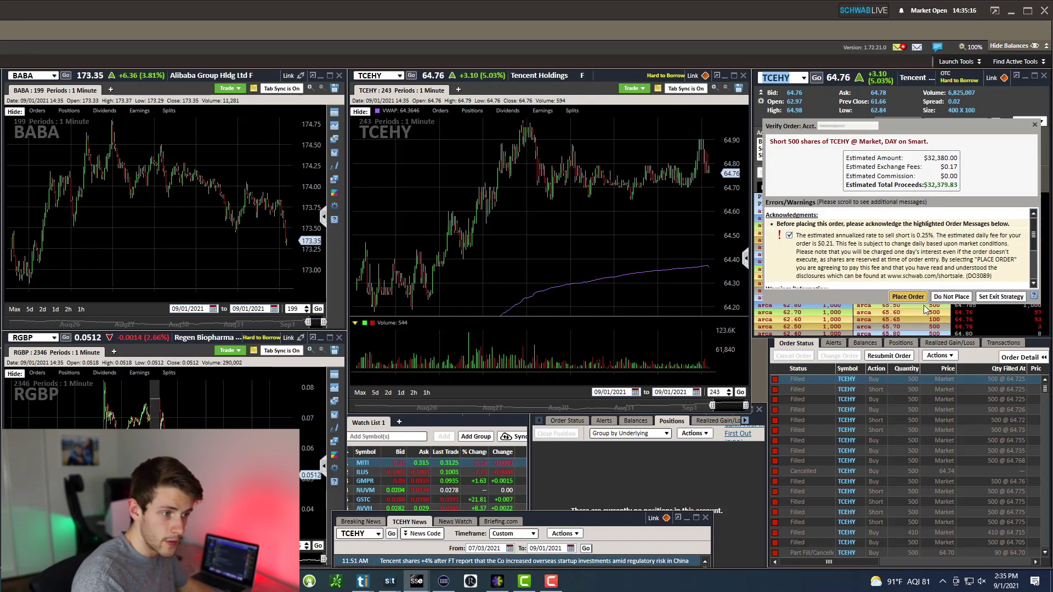
pyautogui.click(1035, 125)
pyautogui.click(444, 581)
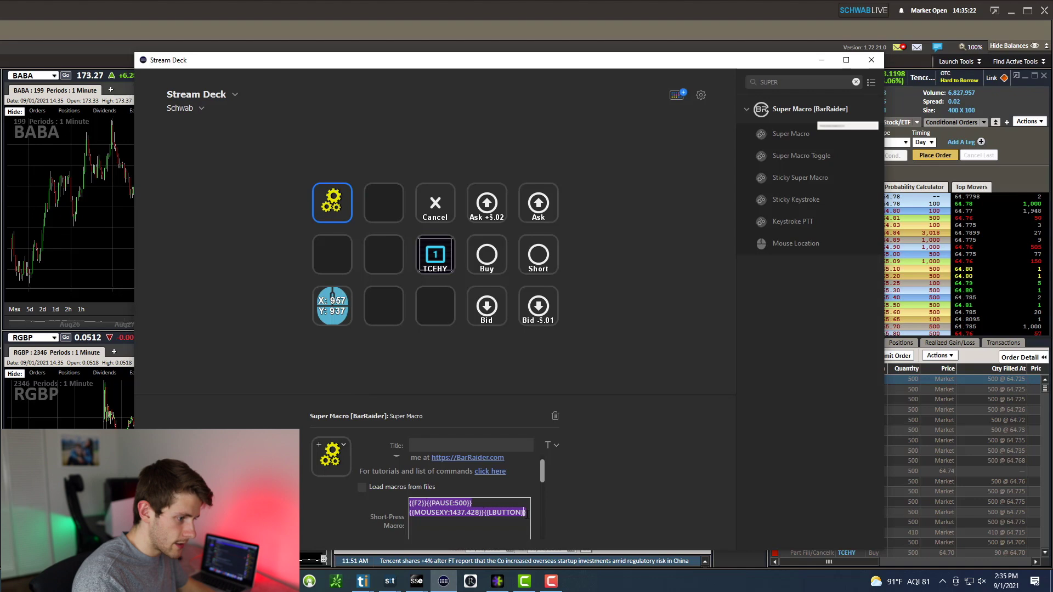
# Switch to Schwab, submit a 500-share TCEHY short market order for verification and tick its short-sale acknowledgment.
pyautogui.click(753, 145)
pyautogui.click(766, 155)
pyautogui.click(937, 156)
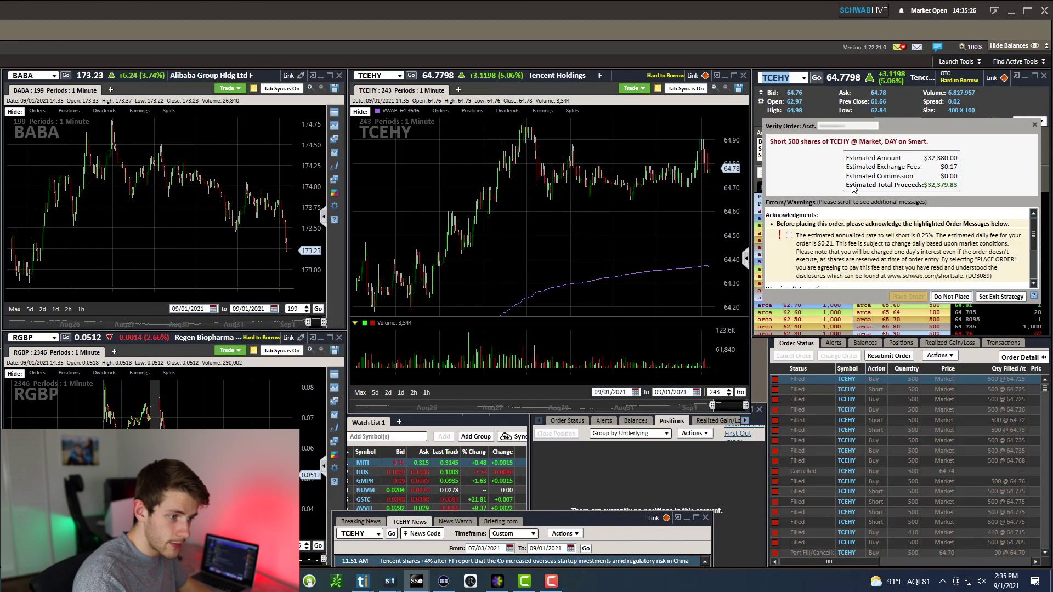
pyautogui.click(790, 235)
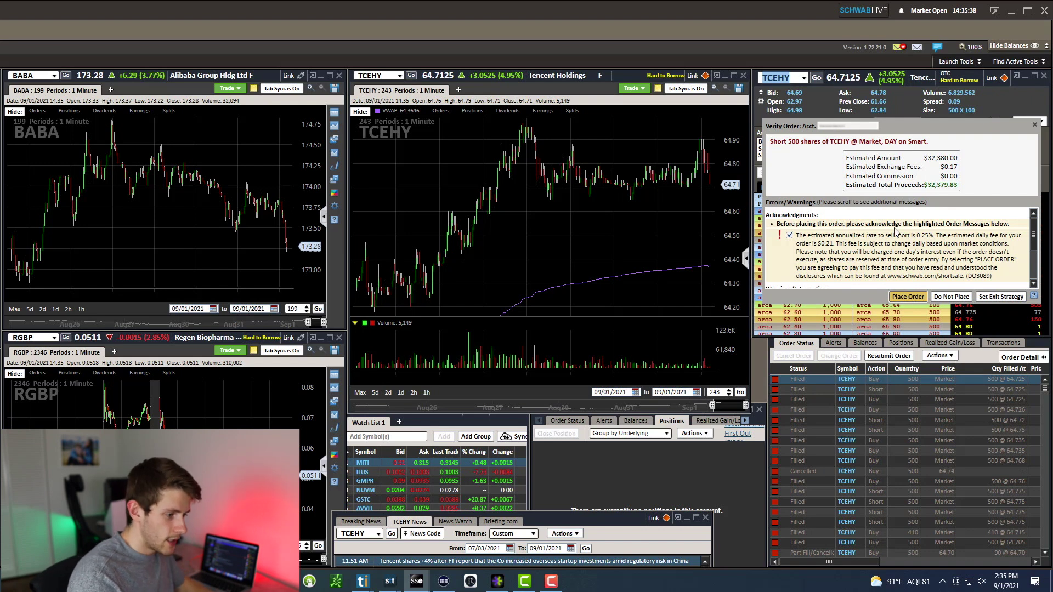
# Switch to Stream Deck and append {{MOUSEXY:1654,541}}{{LBUTTON}} to the Super Macro's short-press macro for the final order placement.
pyautogui.moveTo(443, 582)
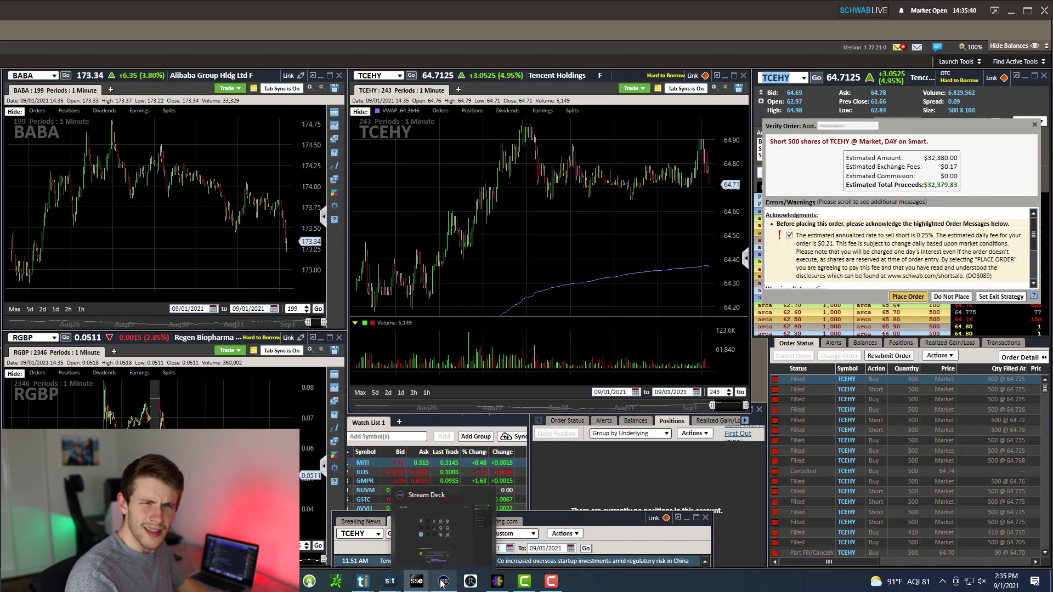
pyautogui.click(444, 582)
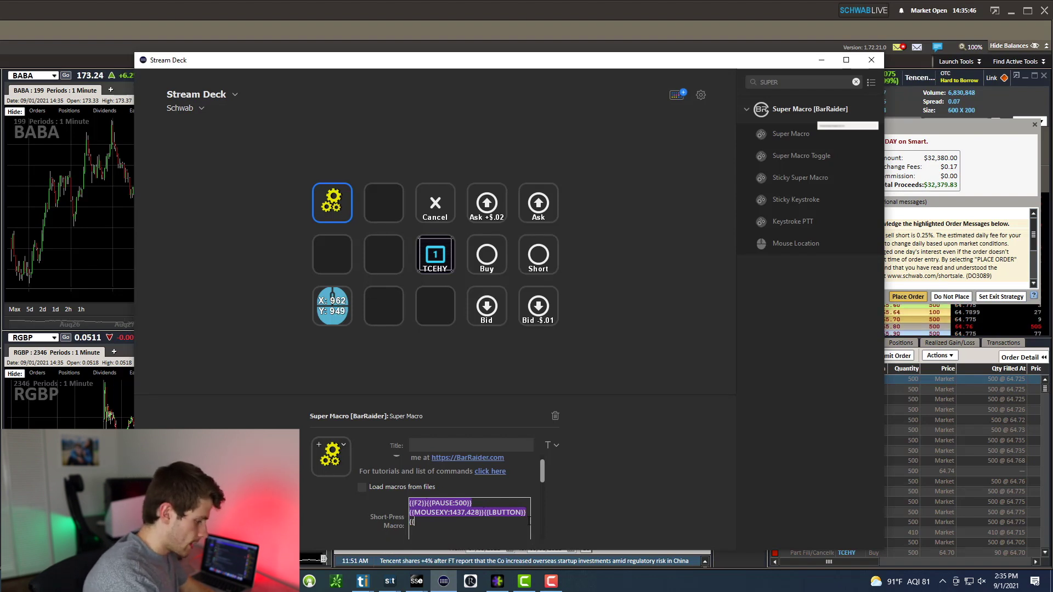
pyautogui.write('XY')
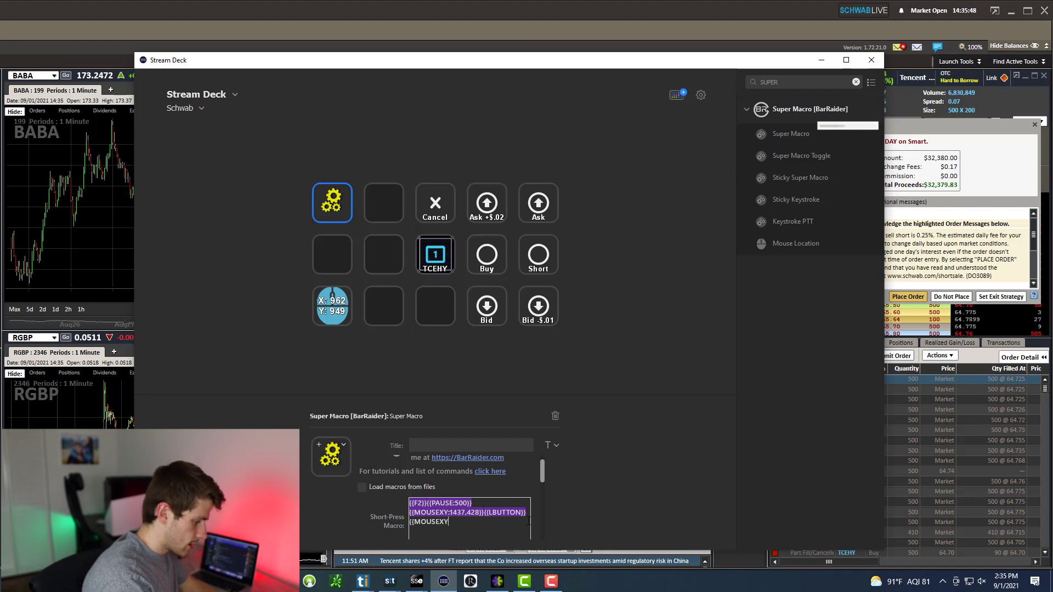
pyautogui.write(':1654,541}}')
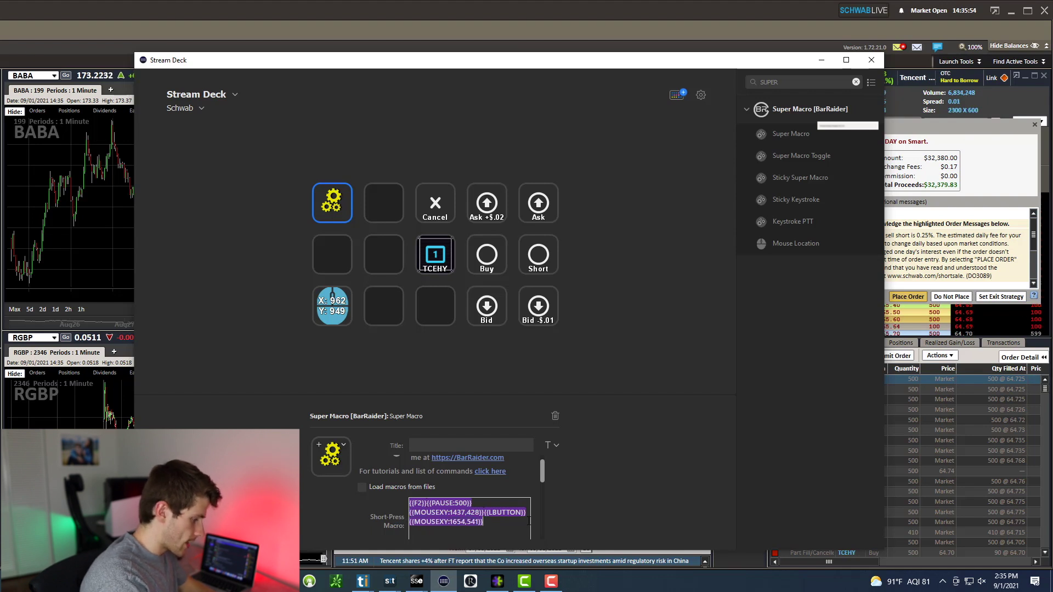
pyautogui.write('{{LBUTTON}}')
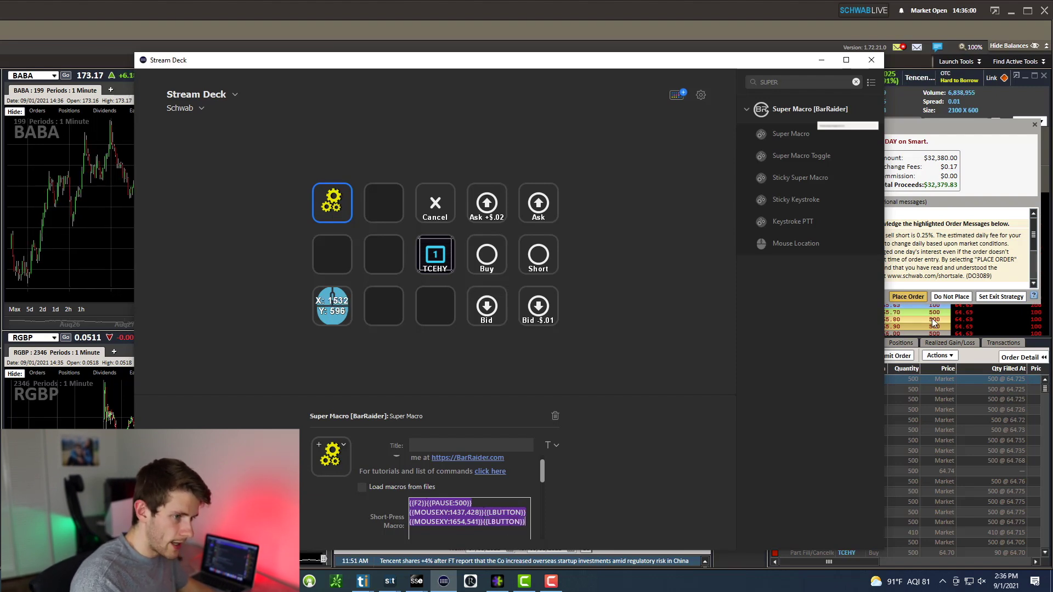
# Switch to Schwab, cancel the pending order verification, and test the macro by shorting 500 TCEHY shares and buying them back.
pyautogui.click(983, 151)
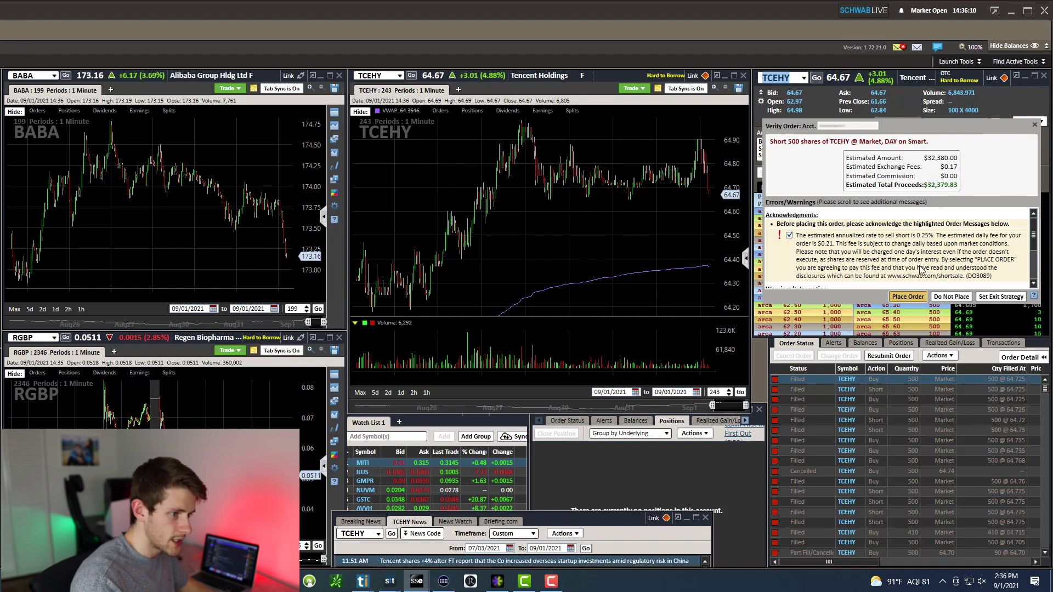
pyautogui.click(1034, 127)
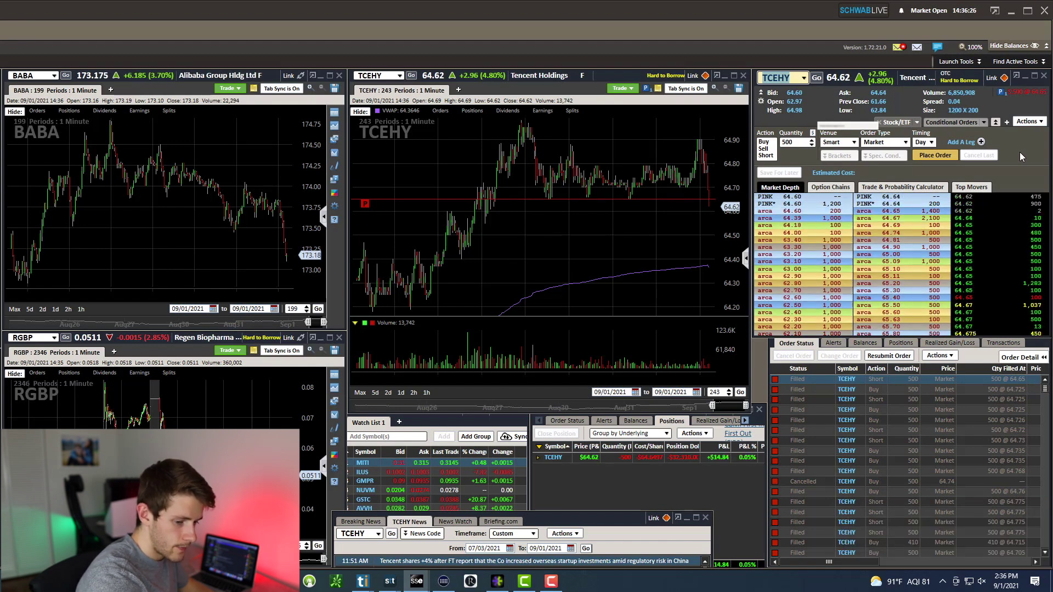
pyautogui.hotkey('alt', 'b')
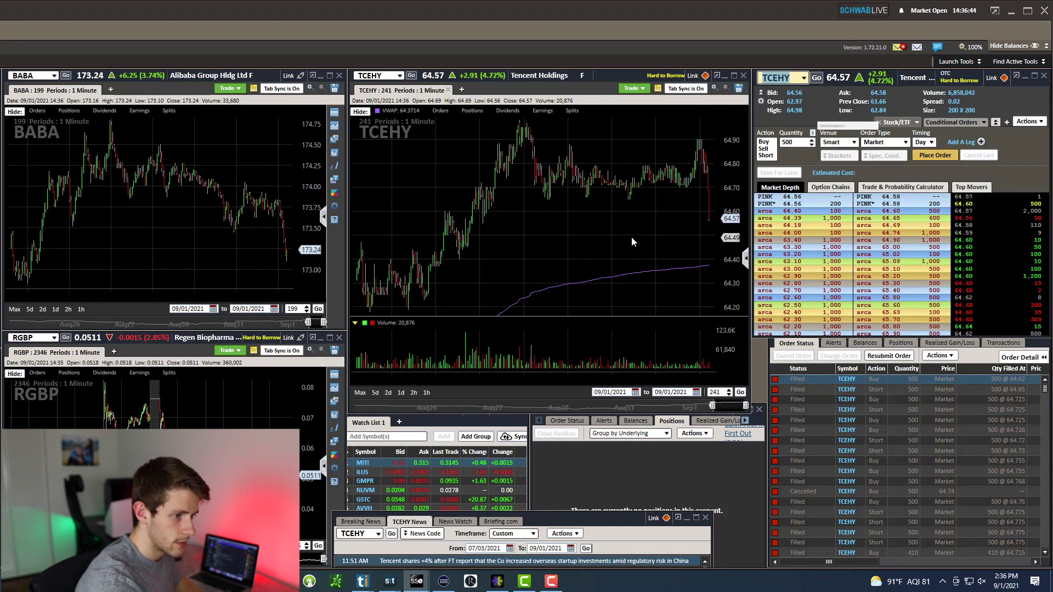
# Run the short macro again for 500 TCEHY shares at market and close the resulting short position with a buy.
pyautogui.press('F2')
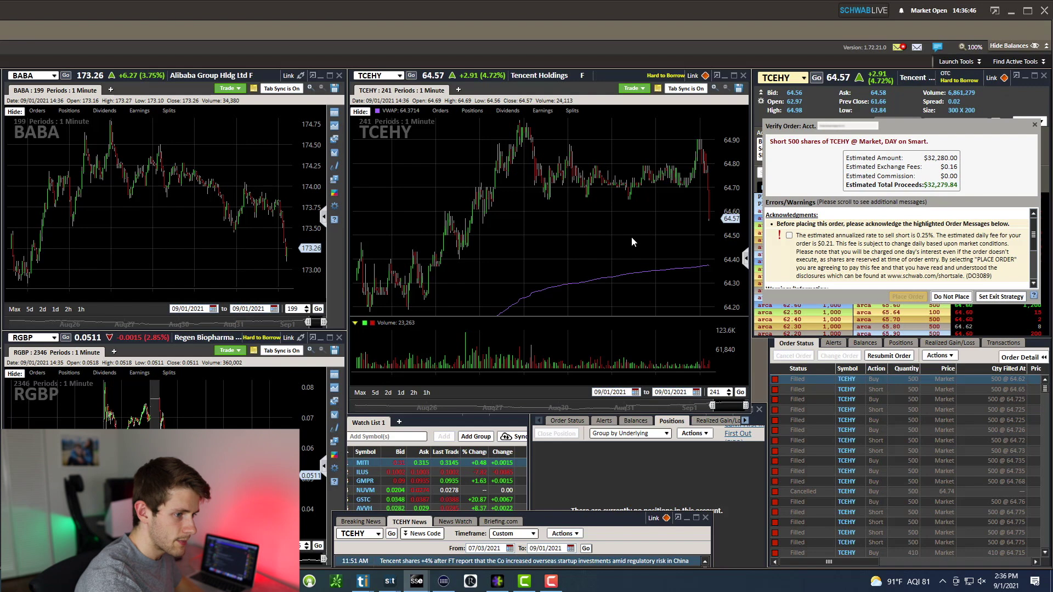
pyautogui.press('Escape')
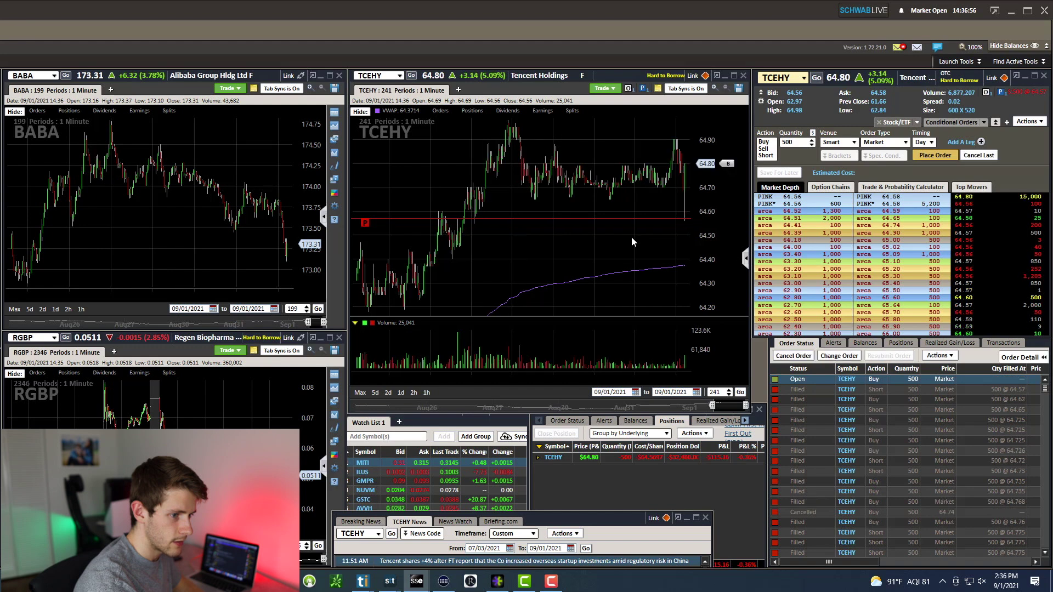
pyautogui.hotkey('ctrl', 'b')
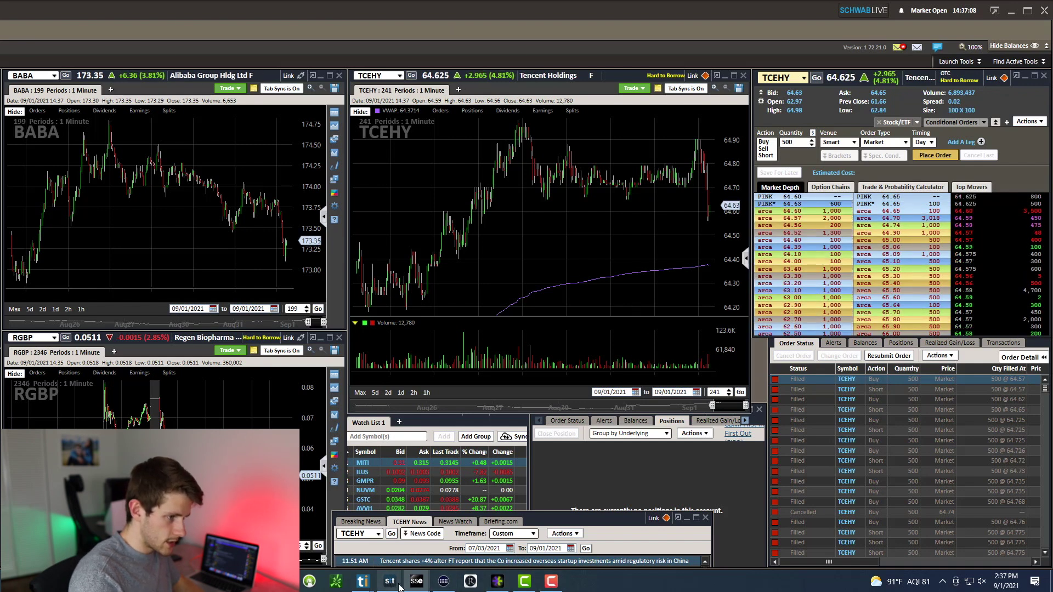
# Switch to Stream Deck and compare the short-press macros of the Ask +$.02, Buy and Short keys.
pyautogui.click(443, 581)
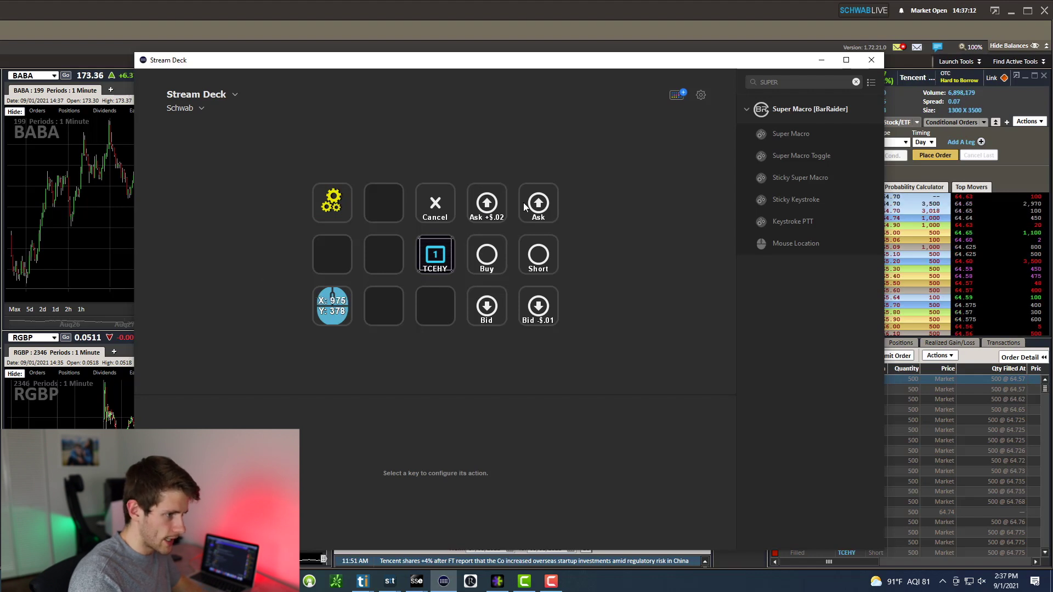
pyautogui.click(502, 209)
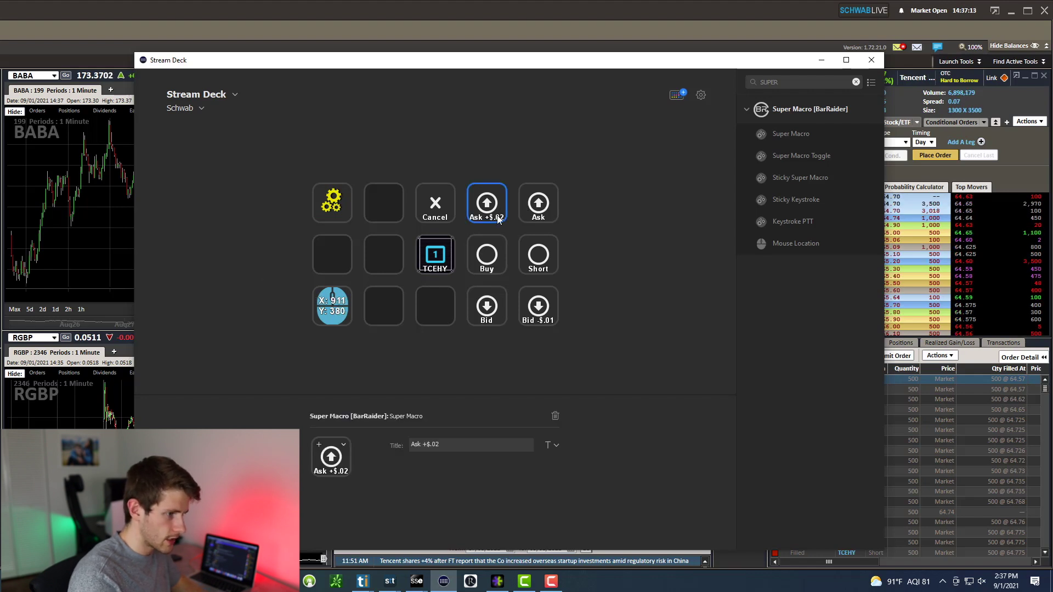
pyautogui.click(552, 262)
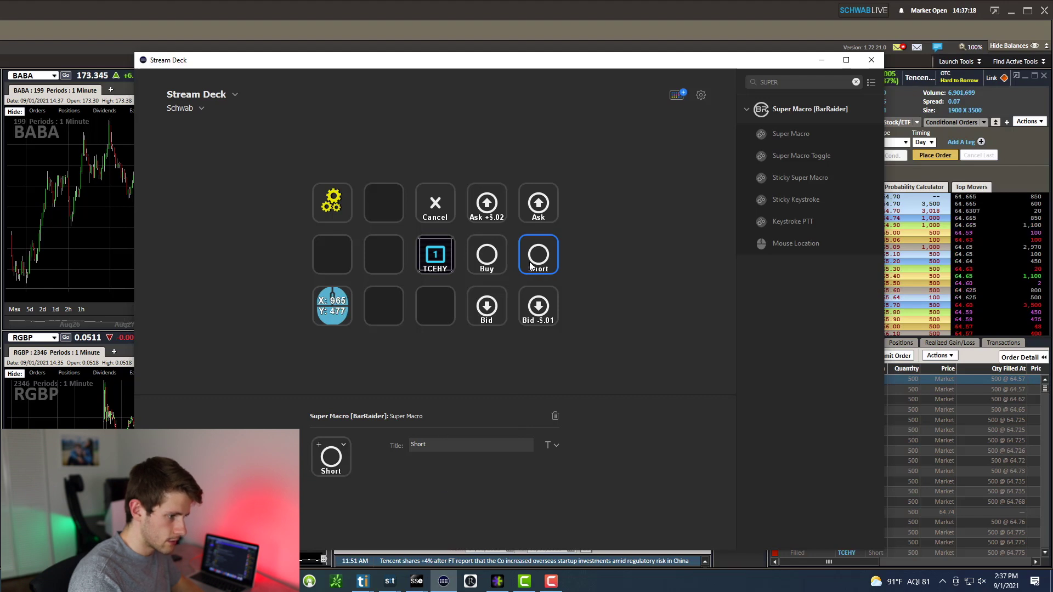
pyautogui.click(495, 262)
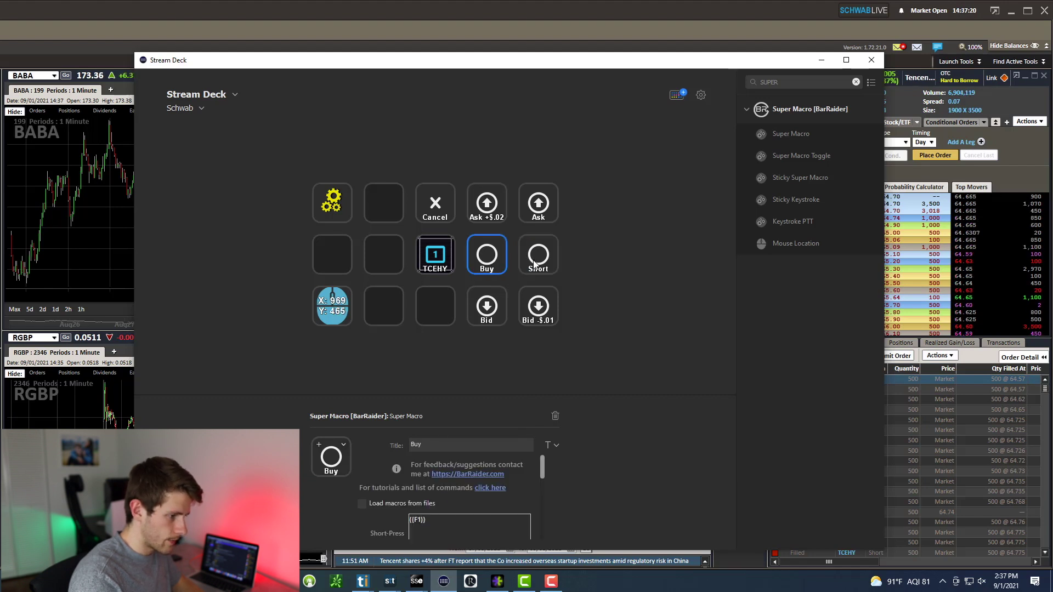
pyautogui.click(550, 263)
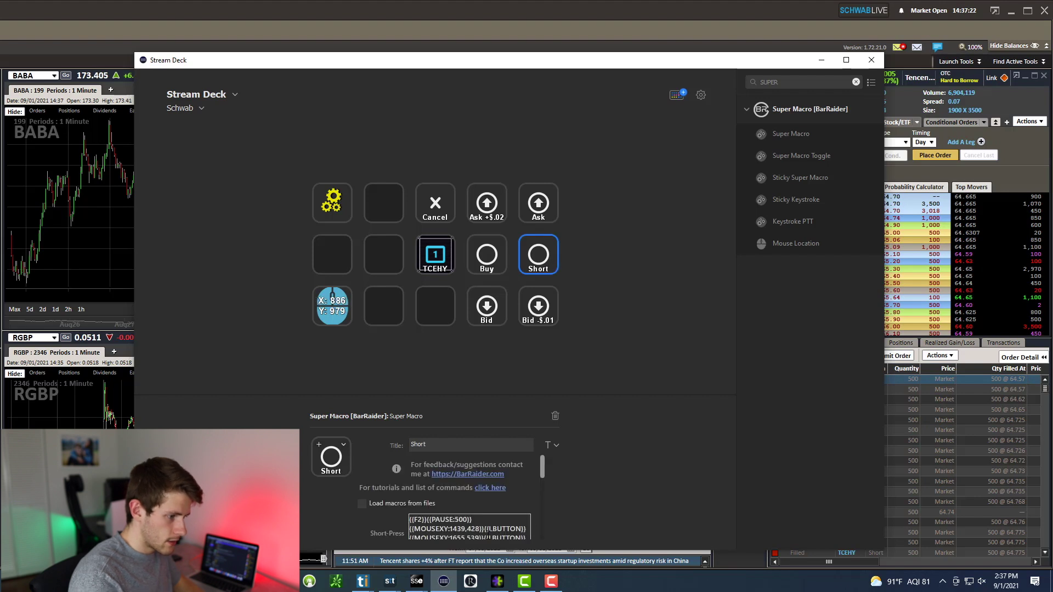
pyautogui.scroll(-1, 492, 532)
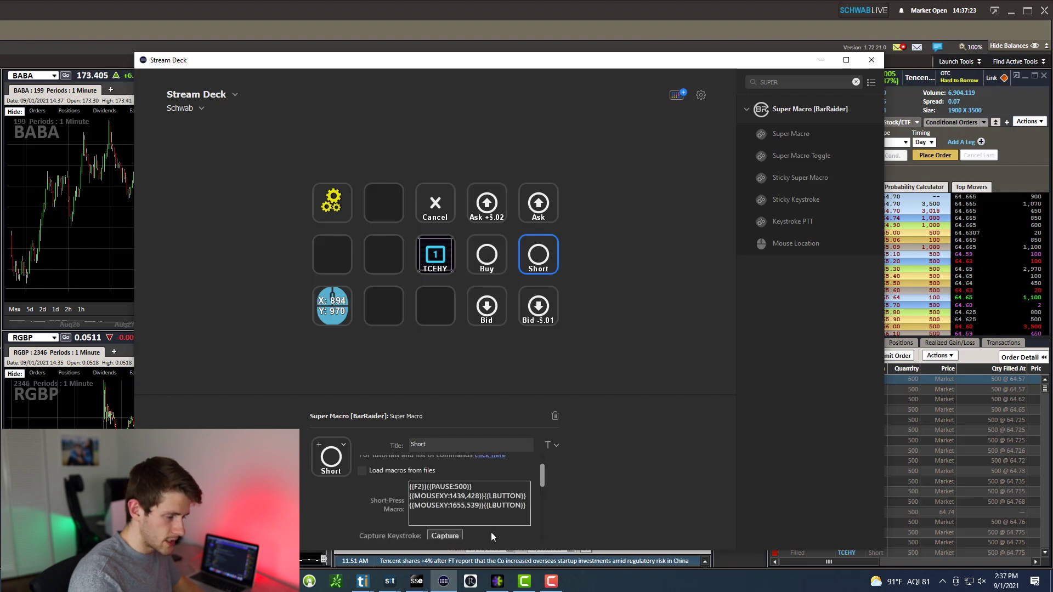
# Examine the macros assigned to the Ask, Bid -$.01, Bid, Buy, Ask +$.02 and Cancel keys.
pyautogui.click(542, 204)
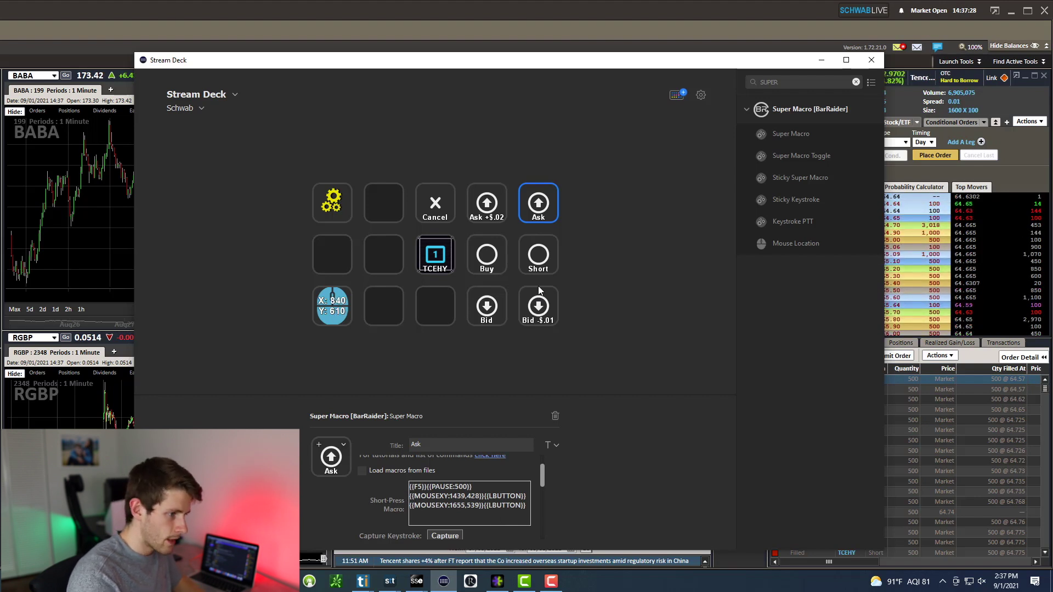
pyautogui.click(524, 299)
pyautogui.click(502, 312)
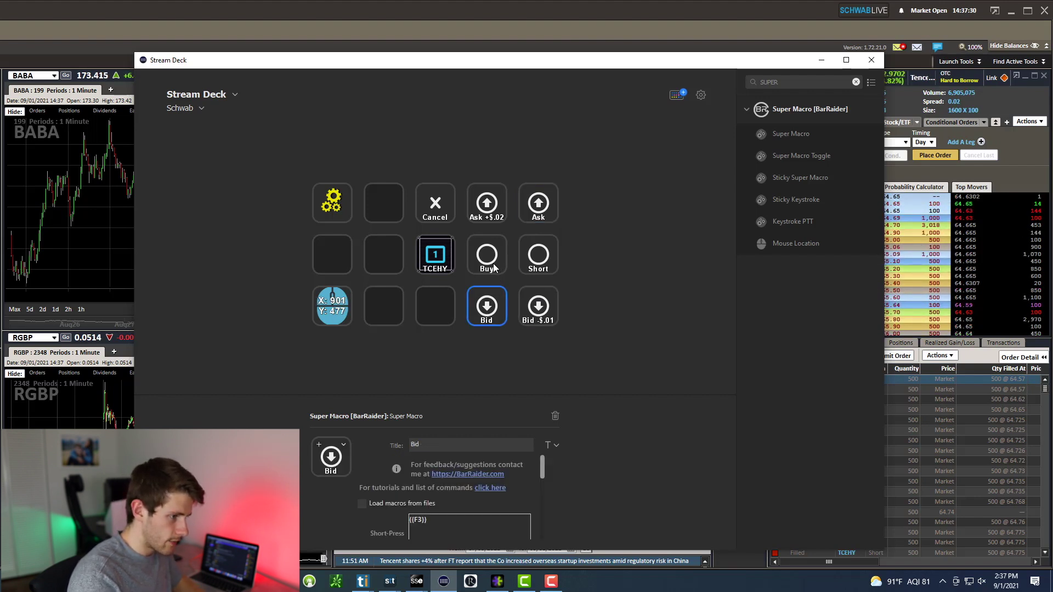
pyautogui.click(488, 265)
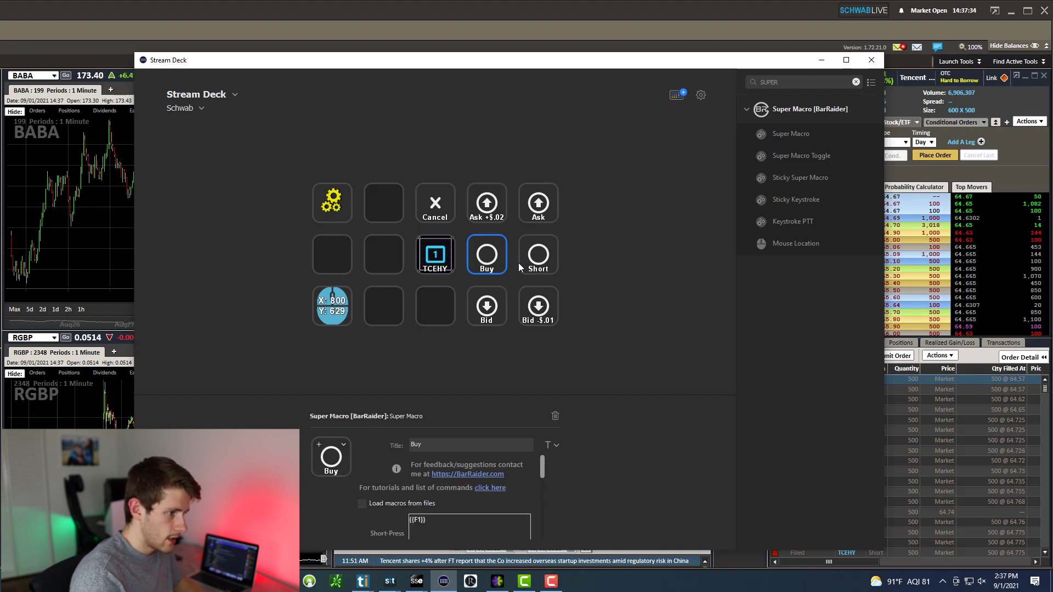
pyautogui.click(483, 216)
pyautogui.click(437, 204)
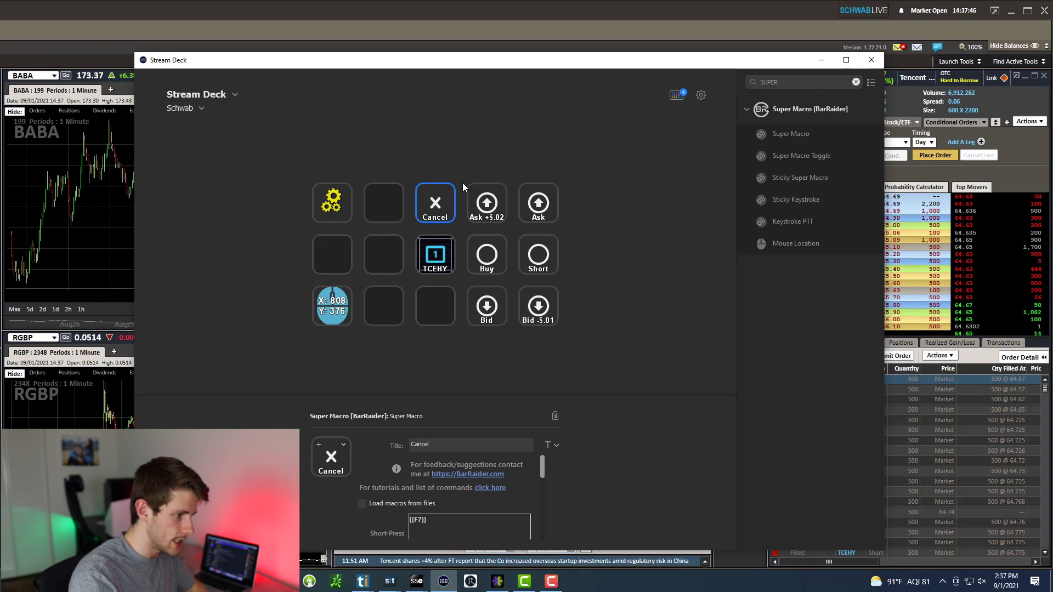
# Examine the TCEHY key's short-press macro and select its entire text.
pyautogui.click(421, 243)
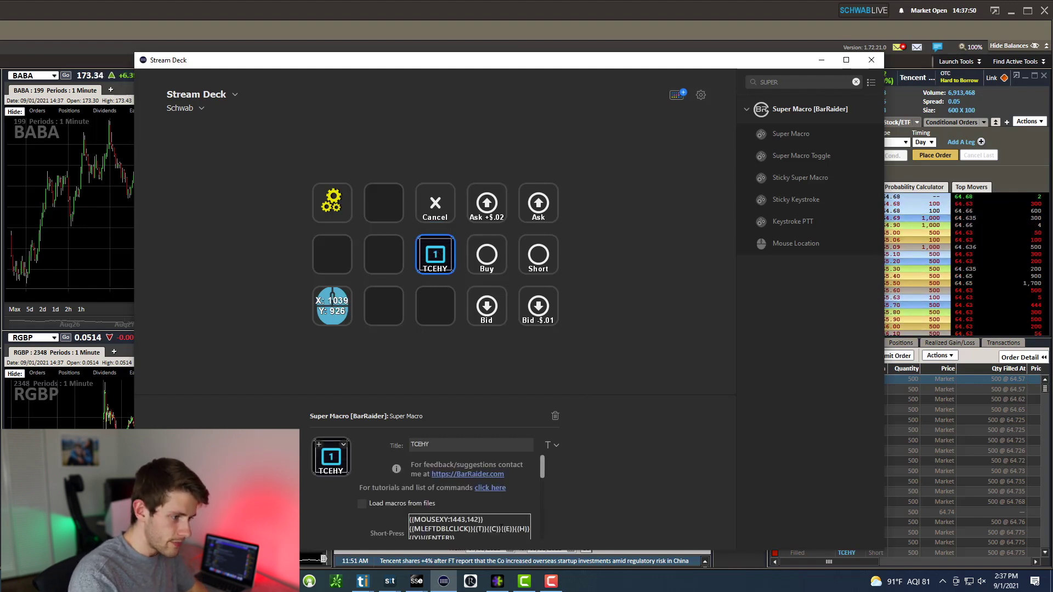
pyautogui.scroll(-1, 530, 527)
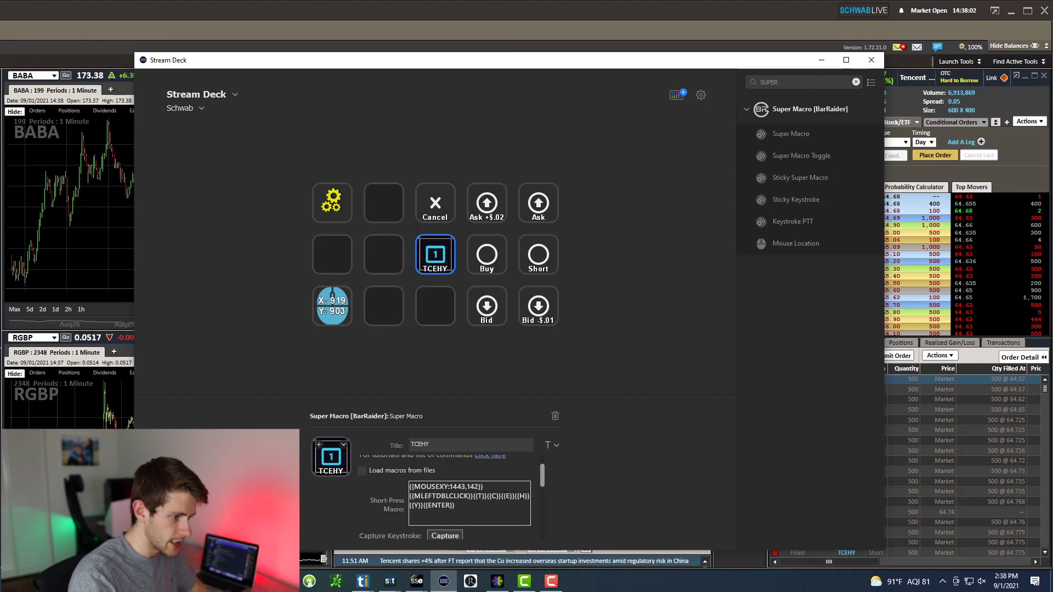
pyautogui.hotkey('ctrl', 'a')
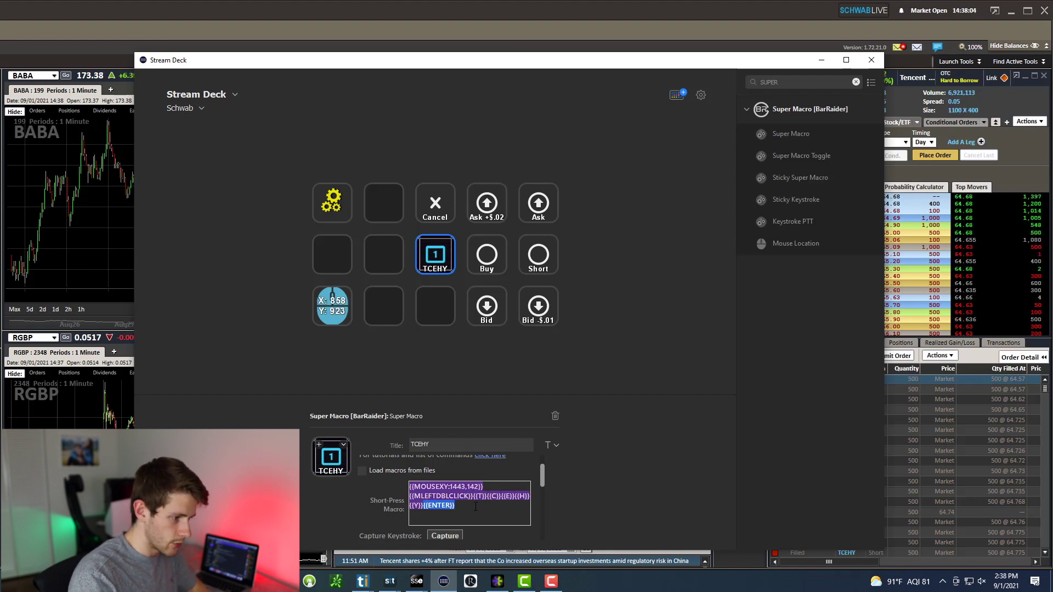